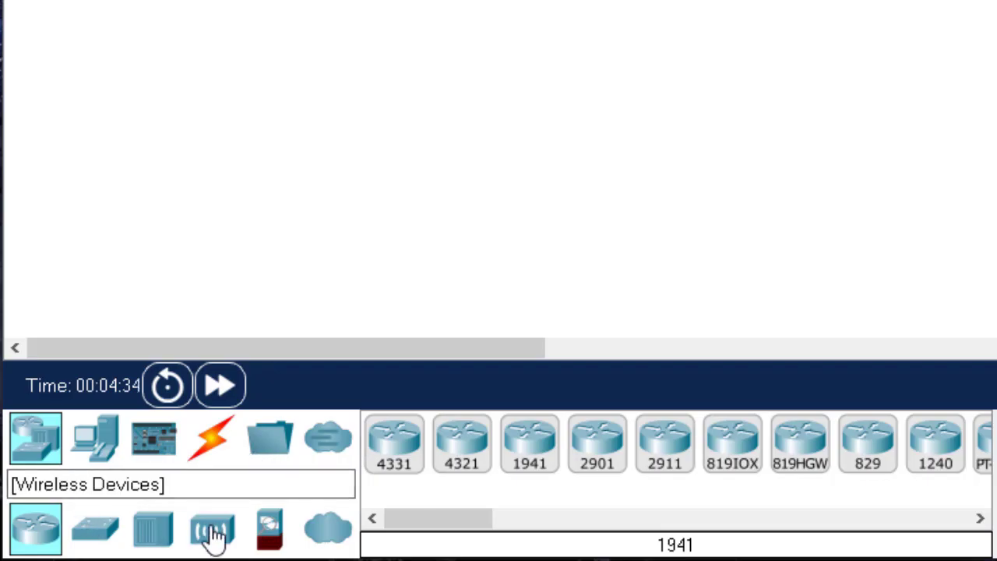
Examine the available network devices: routers, switches, hubs, wireless devices, security devices and WAN emulation
click(35, 444)
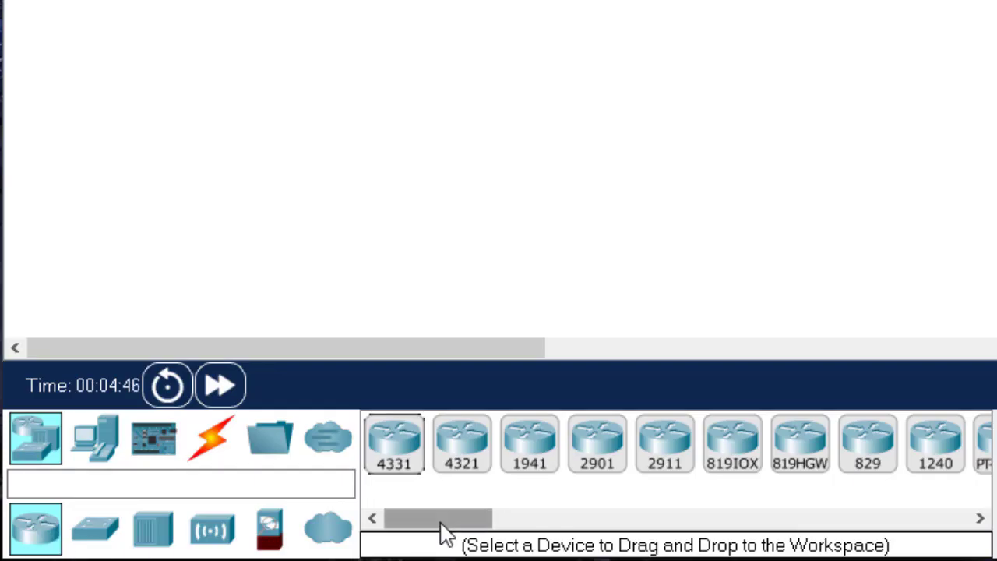
drag(442, 526, 424, 537)
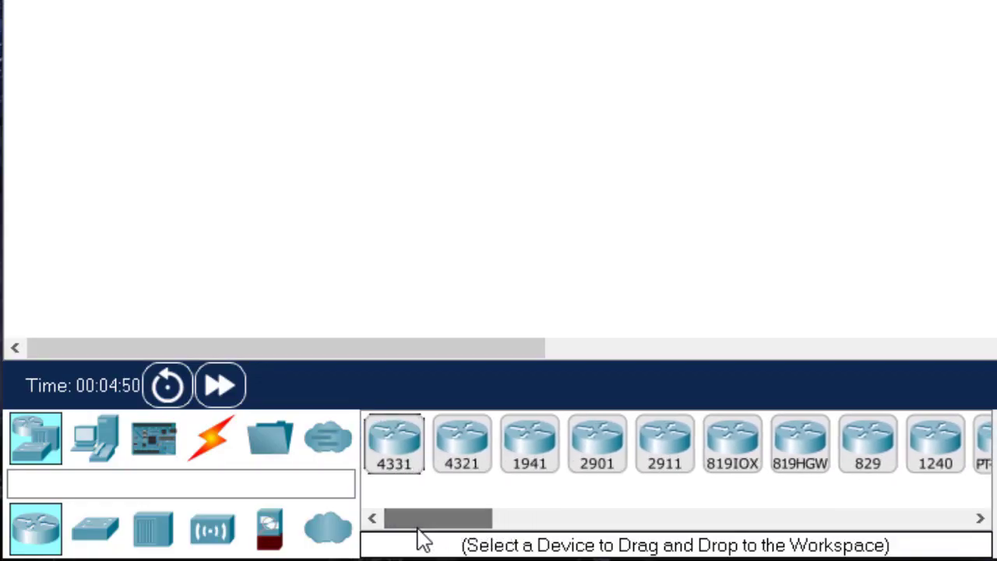
click(97, 529)
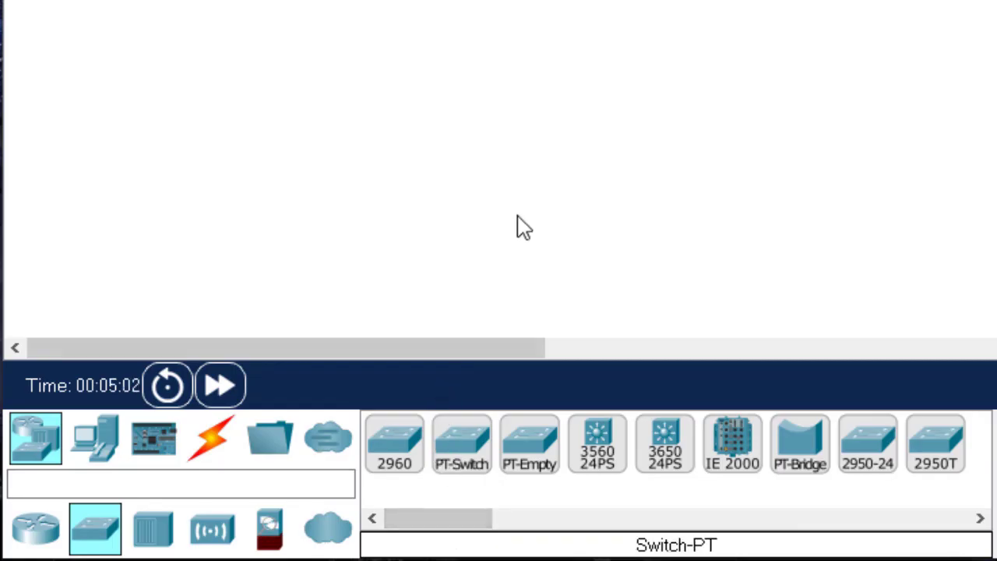
click(153, 544)
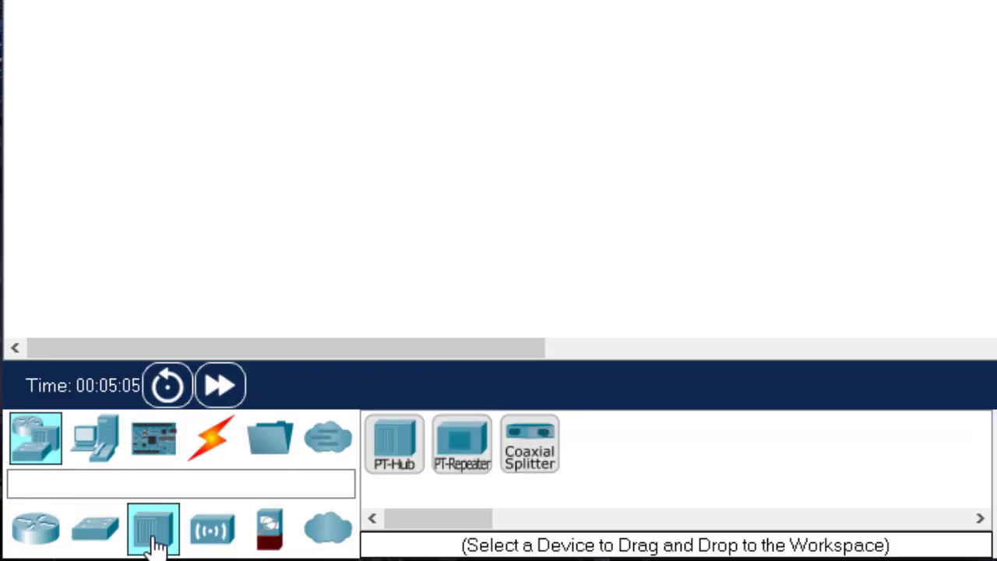
click(212, 533)
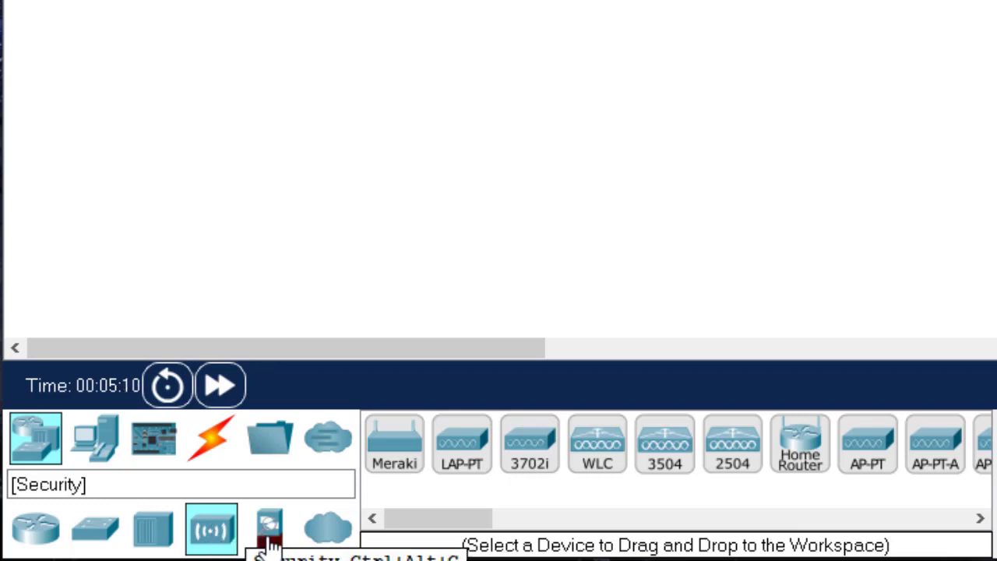
click(272, 534)
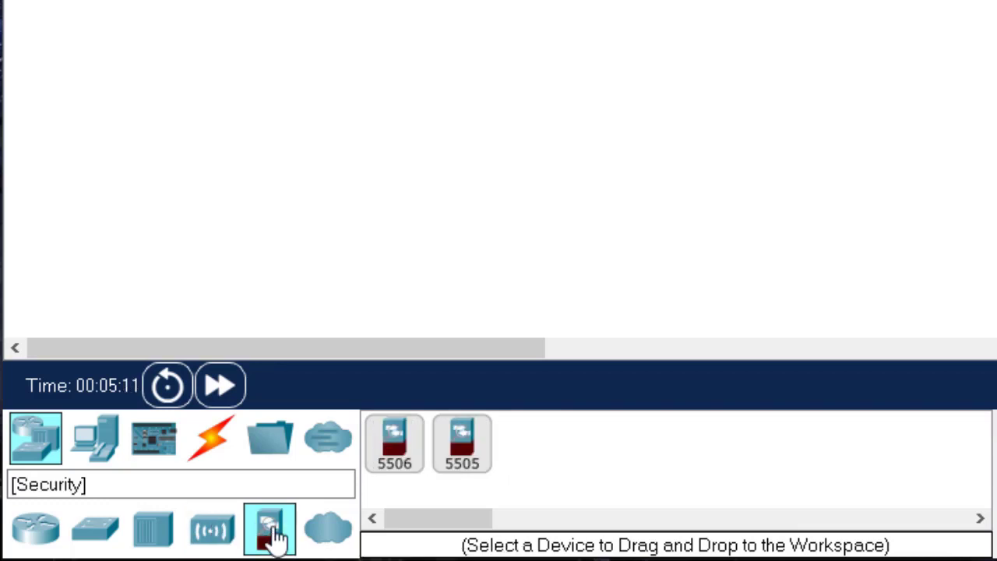
click(328, 533)
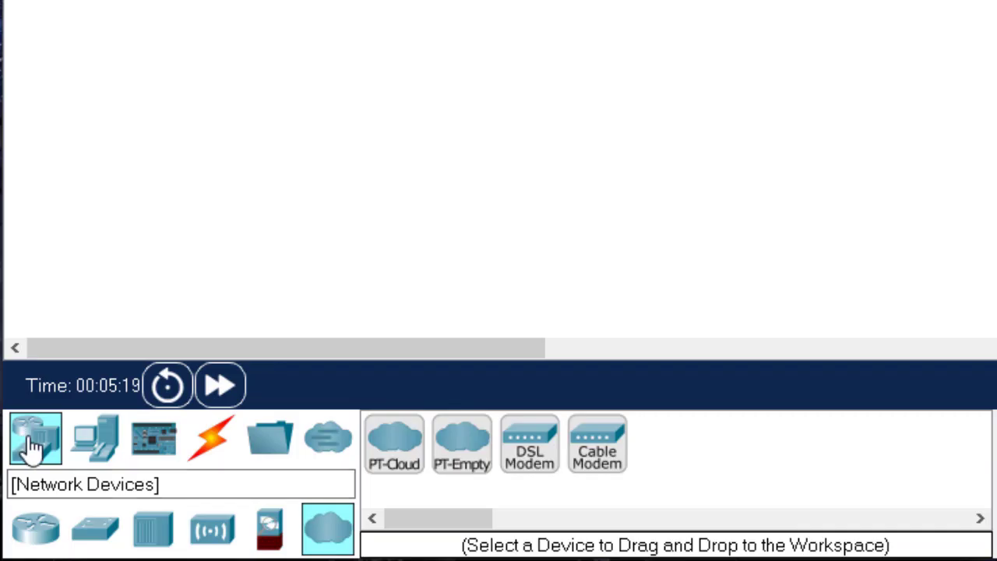
Examine the available end devices, including the home, smart city, industrial and power grid groups
click(97, 453)
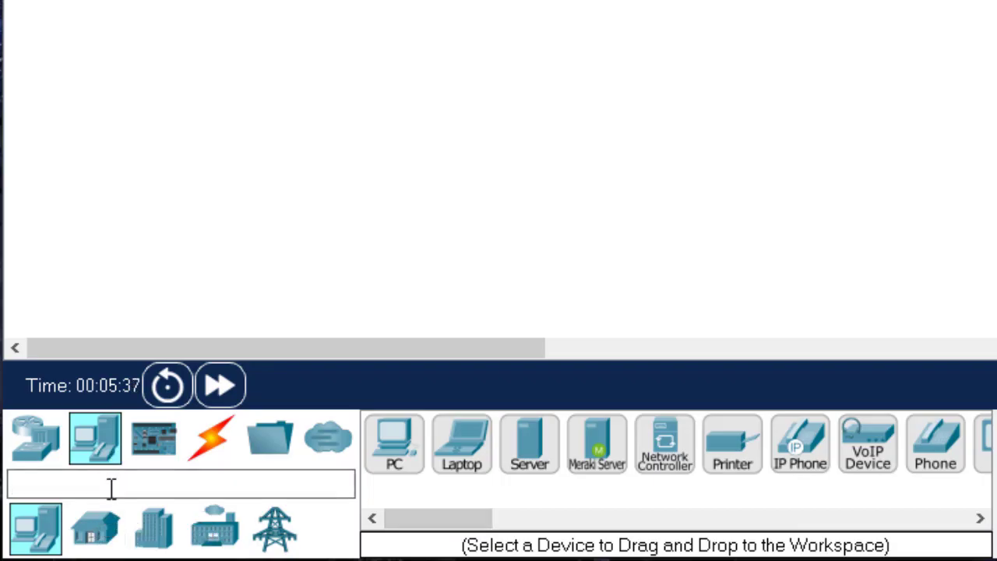
click(95, 534)
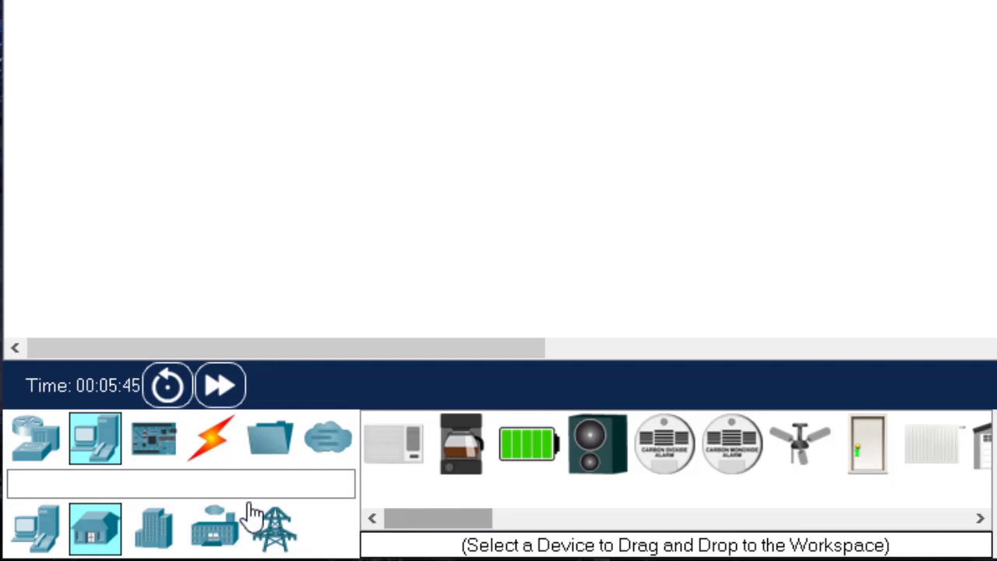
click(160, 535)
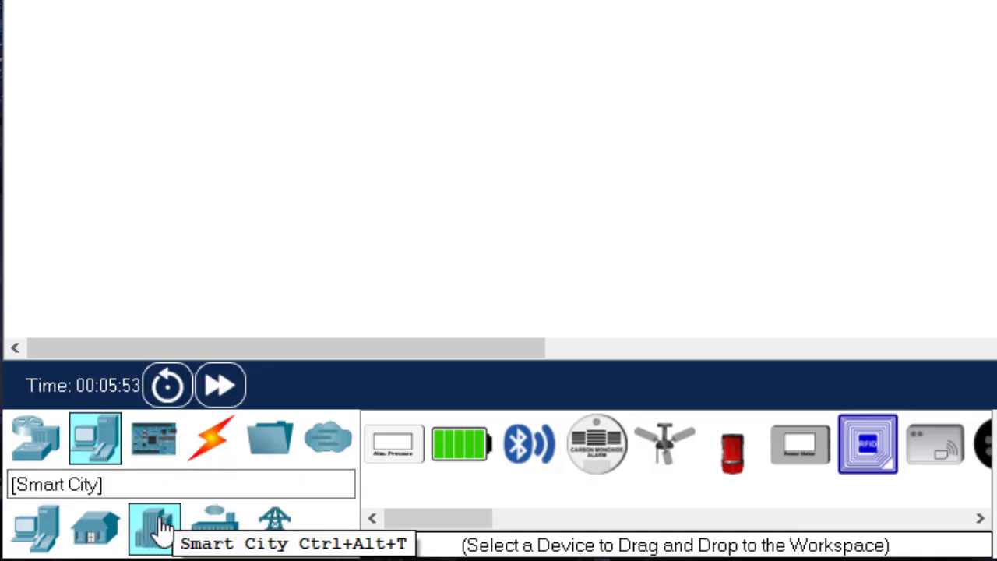
click(226, 536)
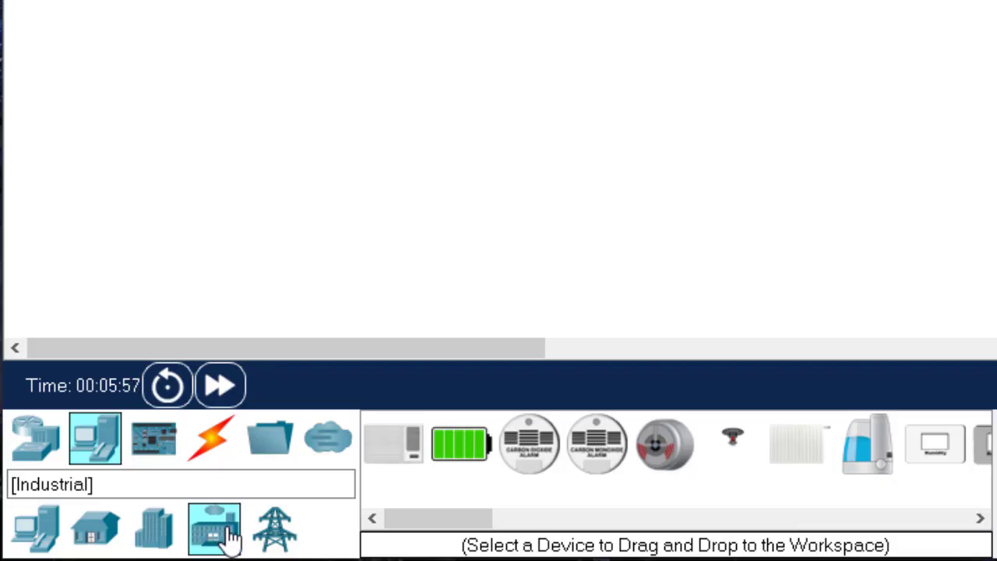
click(276, 536)
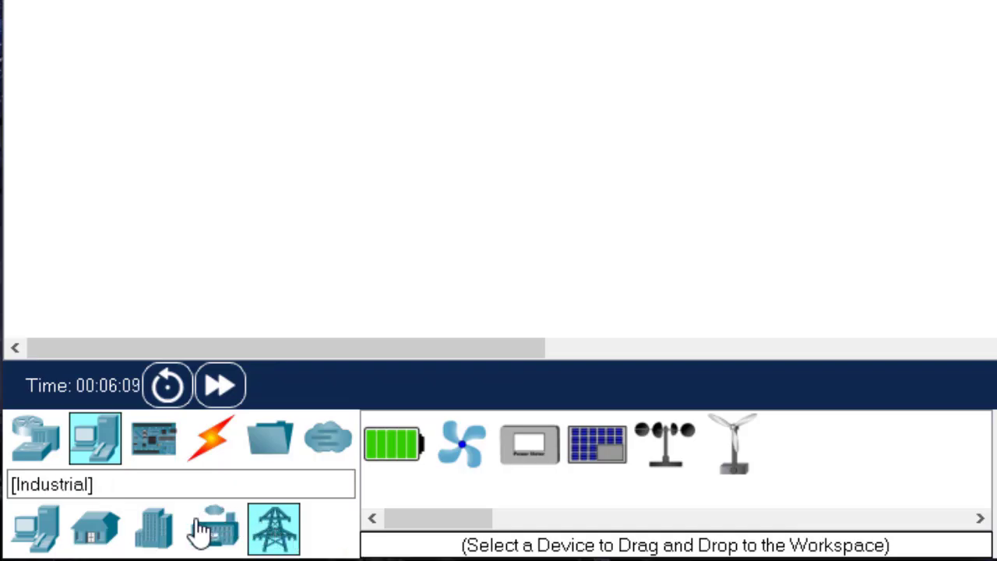
Examine the available component boards, actuators and sensors
click(160, 458)
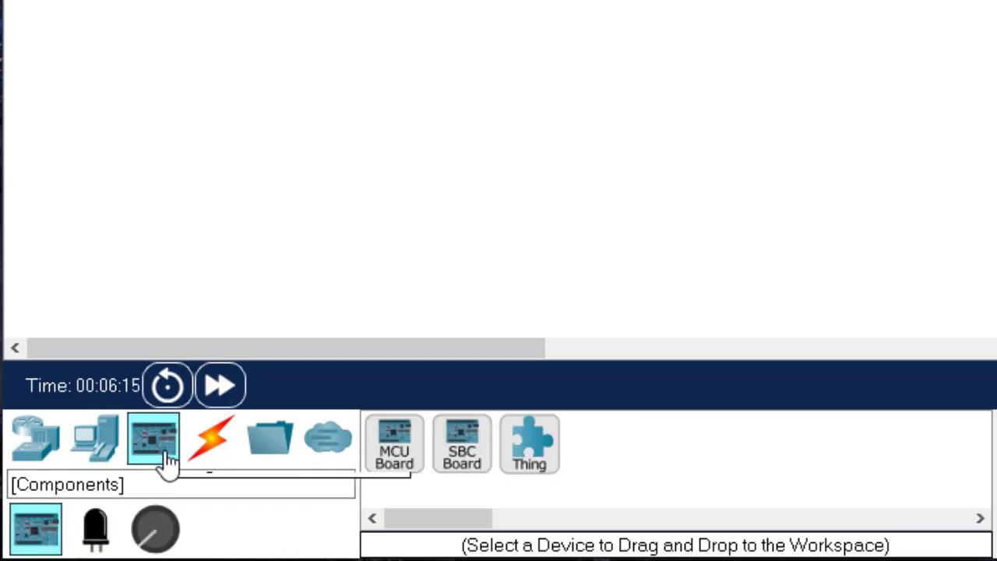
click(96, 531)
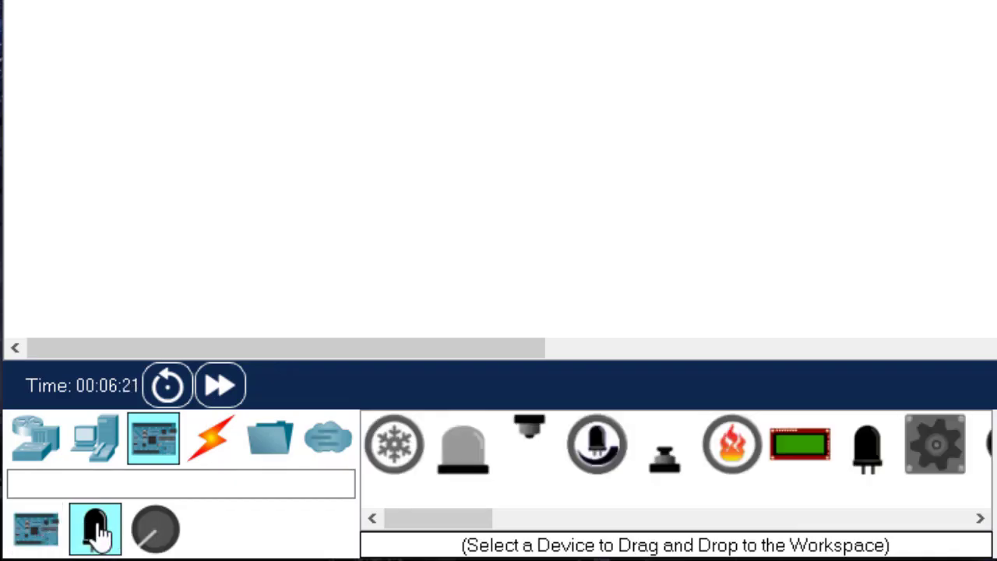
click(148, 535)
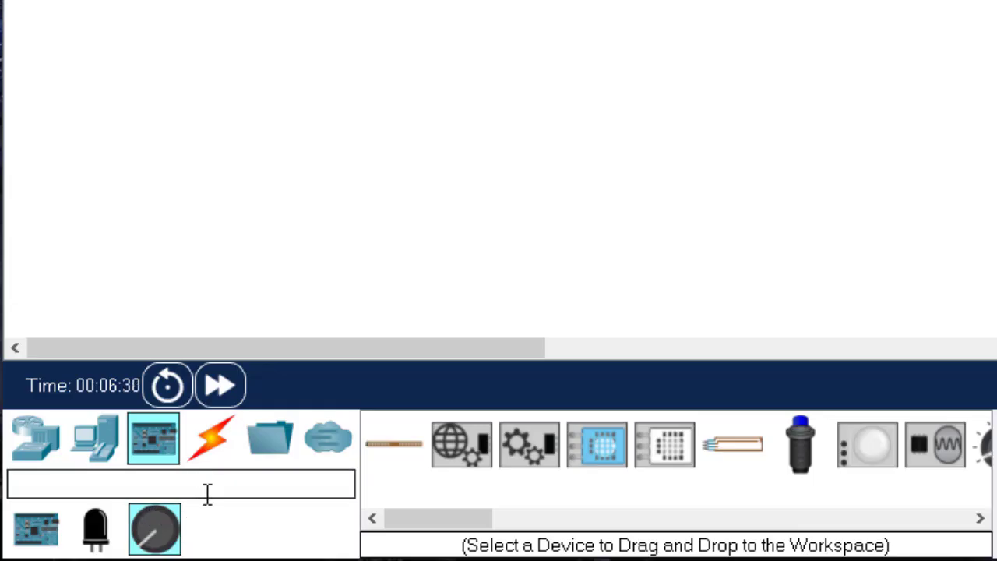
Examine the connection cables, the cabling hardware for Physical View, the miscellaneous devices and the multiuser connection category
click(211, 440)
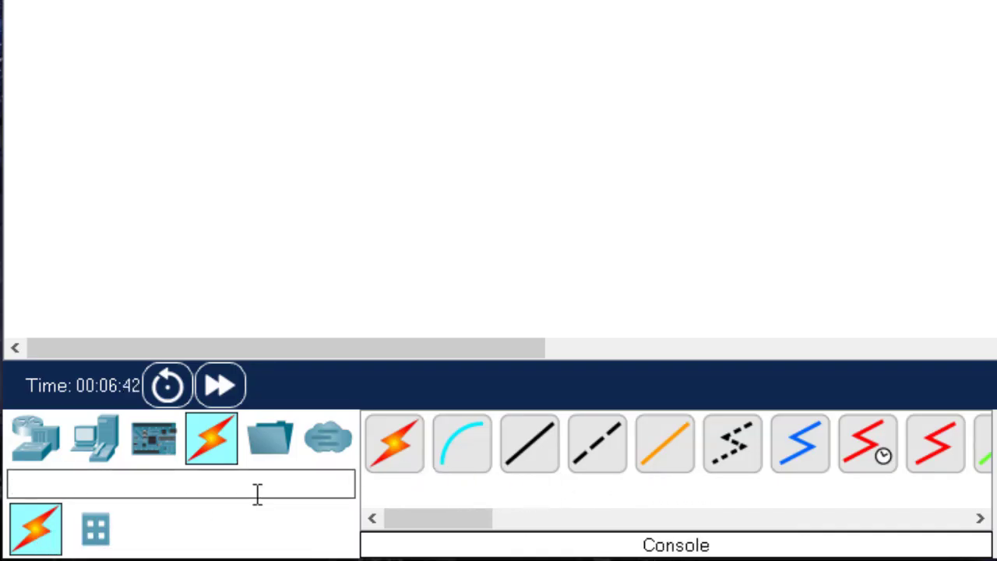
click(94, 530)
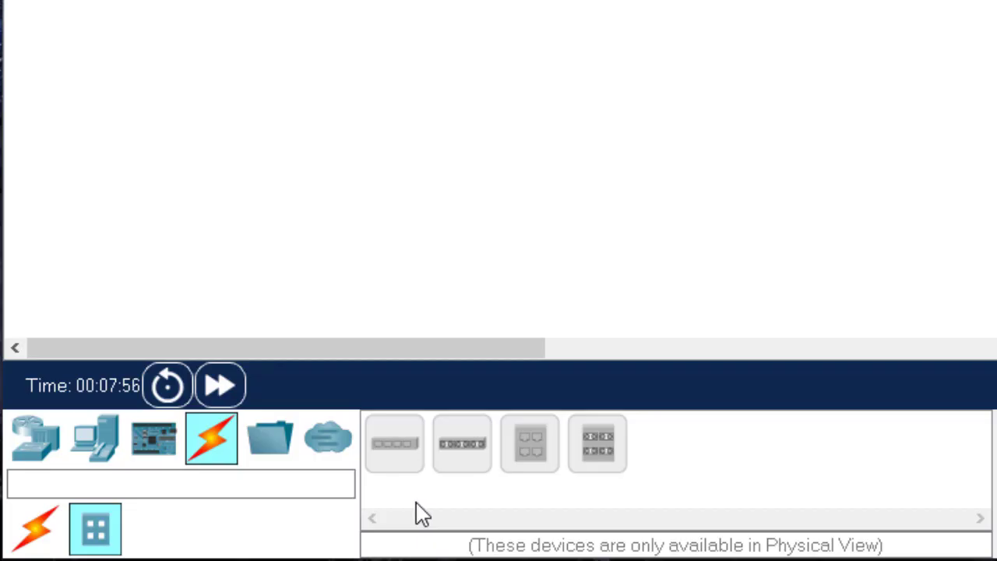
click(265, 460)
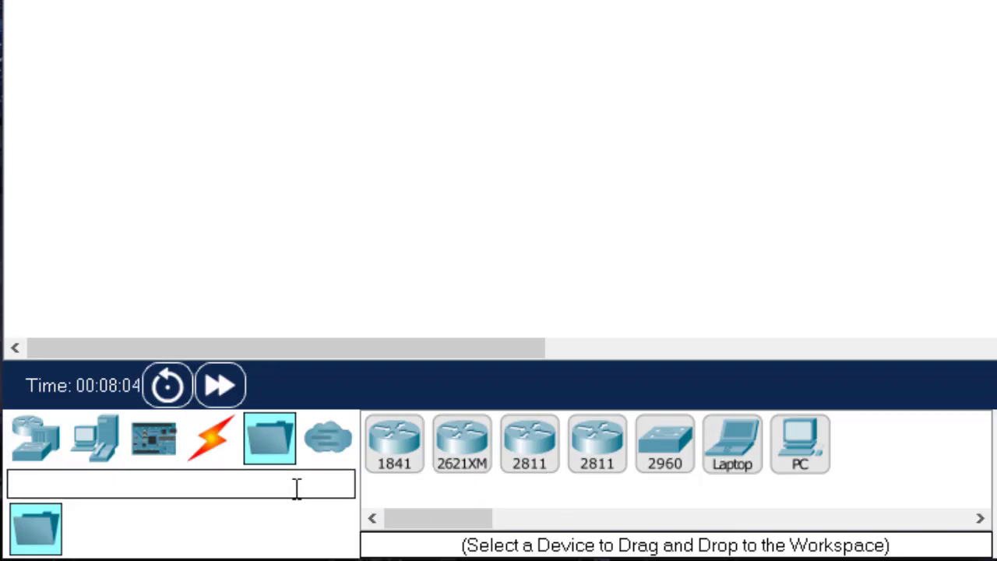
click(327, 454)
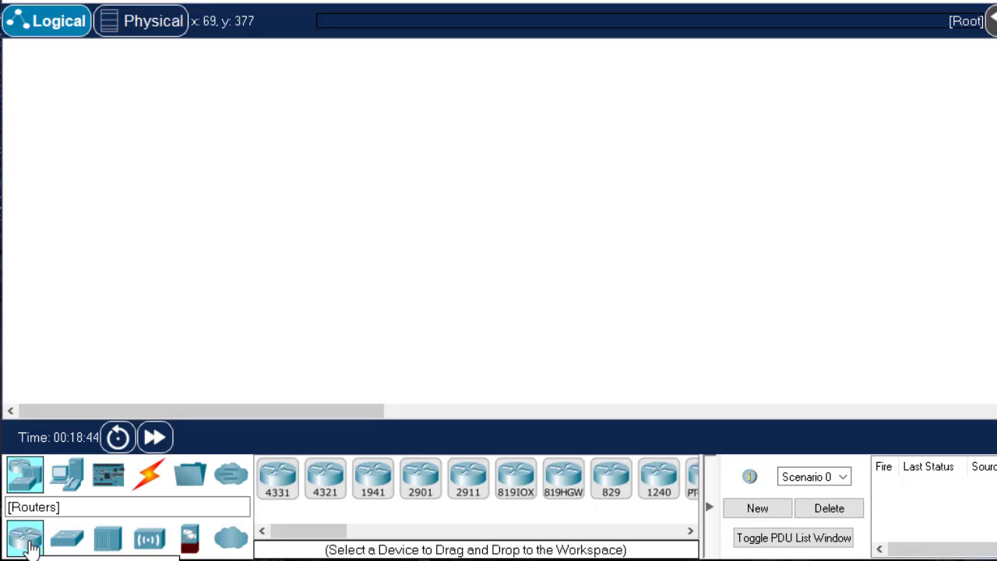
Place a 4331 router in the empty logical workspace and a 2960 switch below and to the right of it
drag(333, 536, 310, 543)
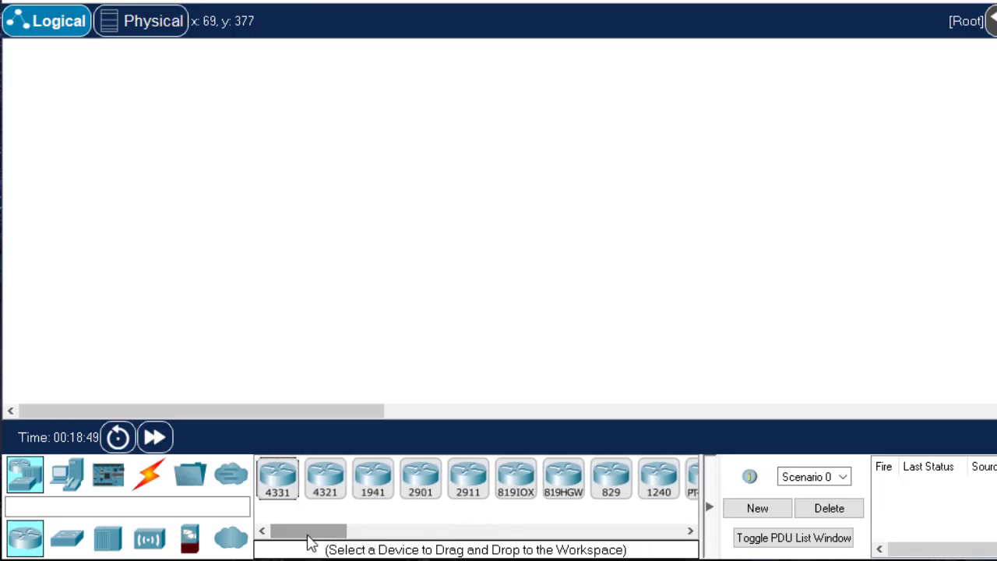
click(282, 478)
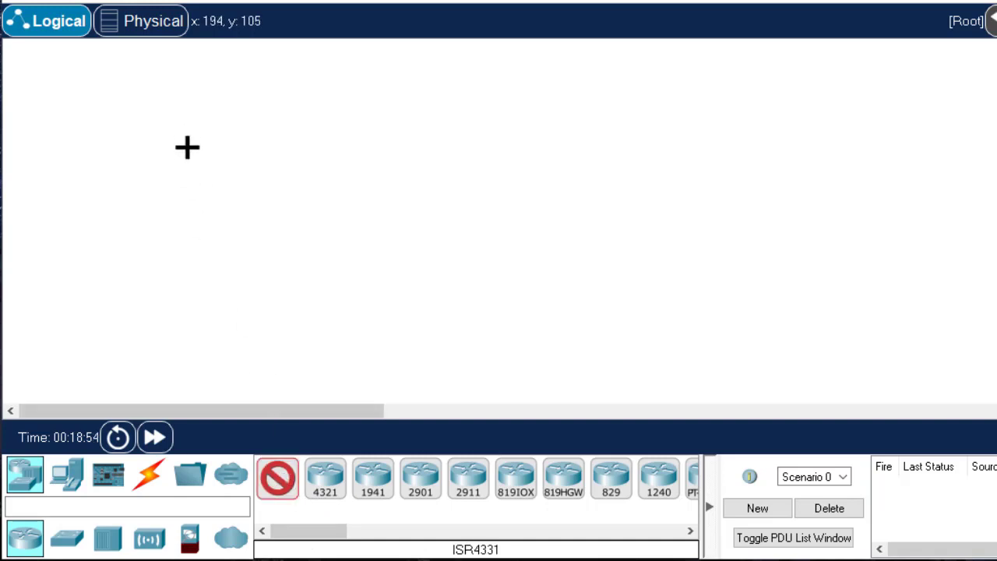
click(173, 204)
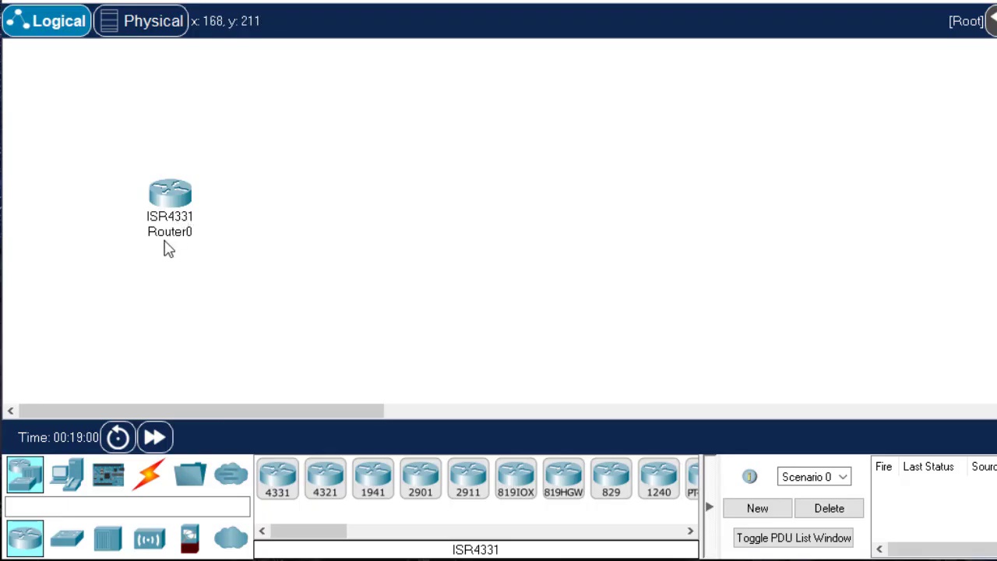
click(68, 540)
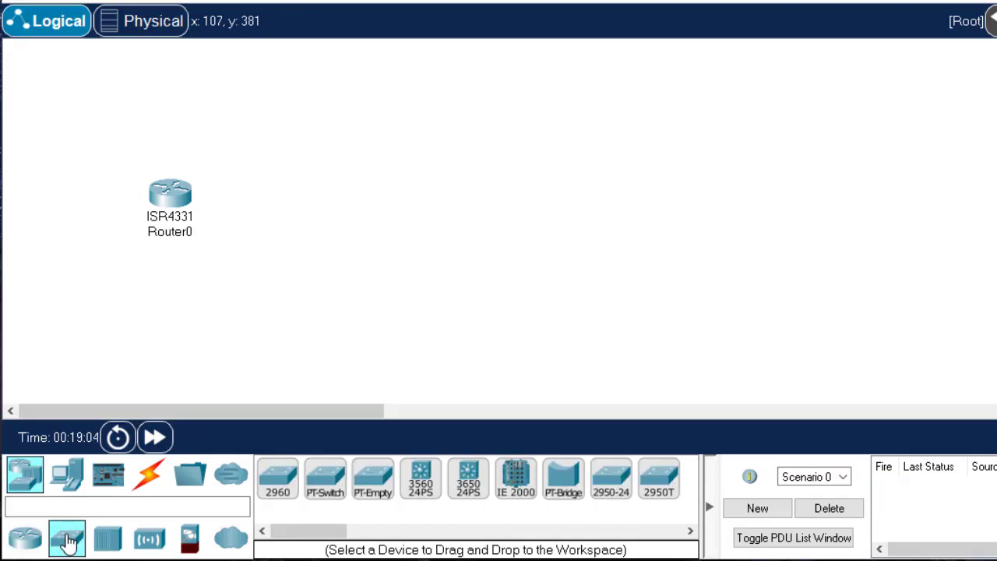
click(281, 482)
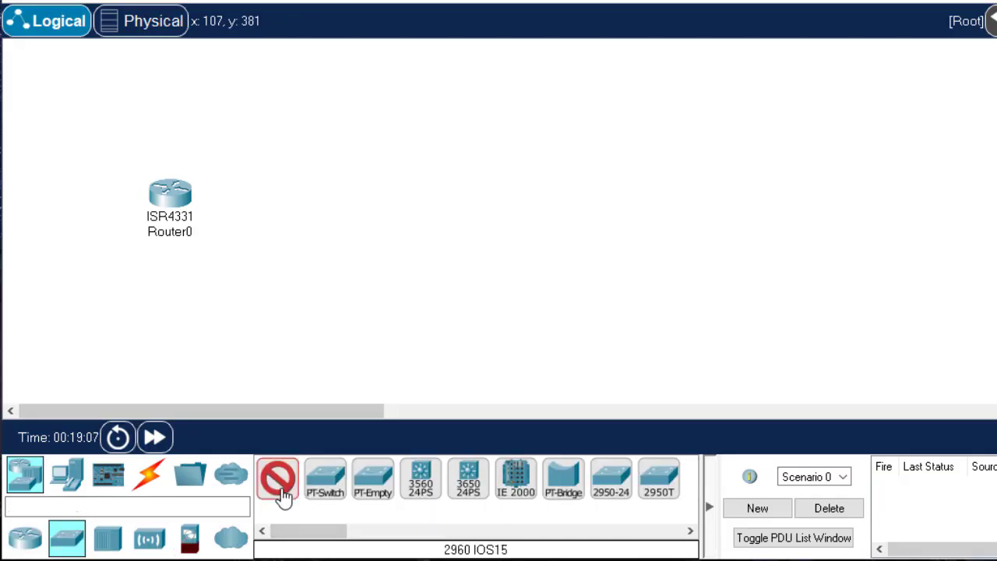
click(269, 250)
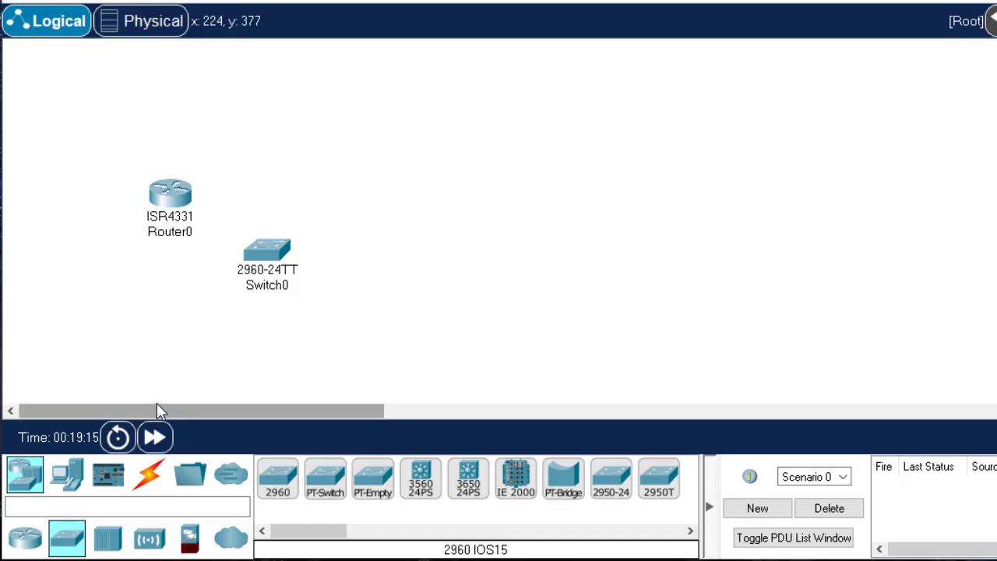
Add a PC to the upper right of the switch and a laptop to its lower right
click(67, 475)
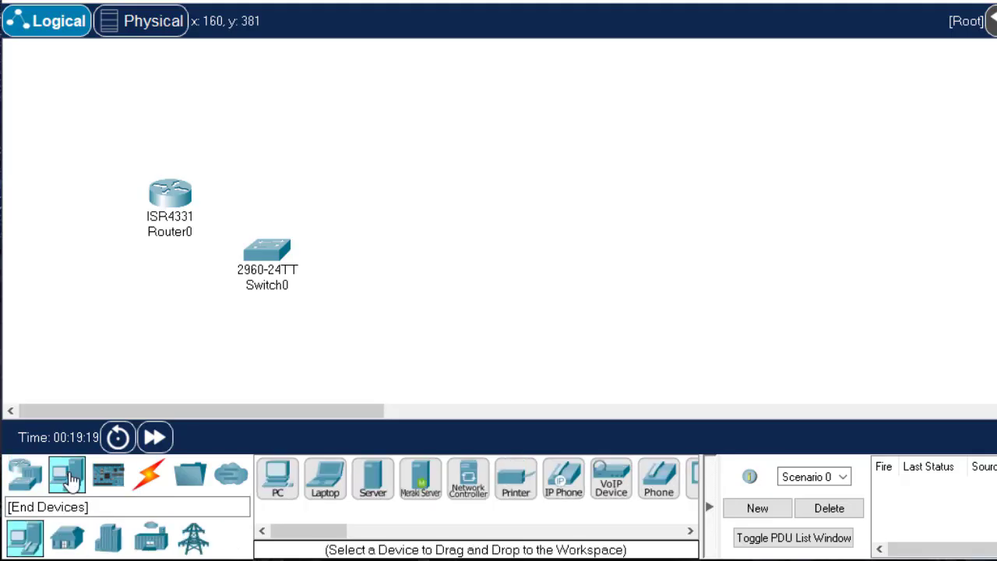
click(279, 485)
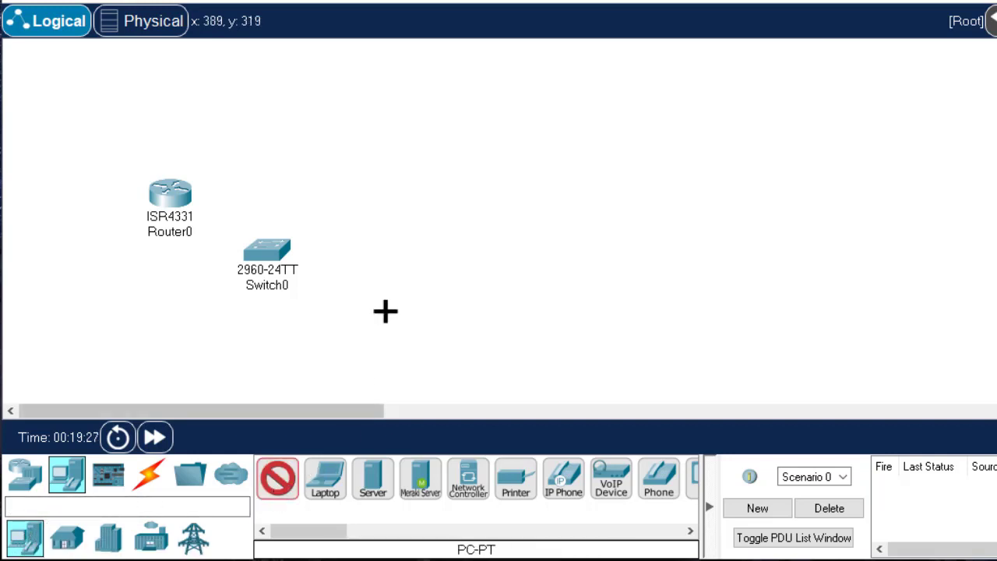
click(397, 186)
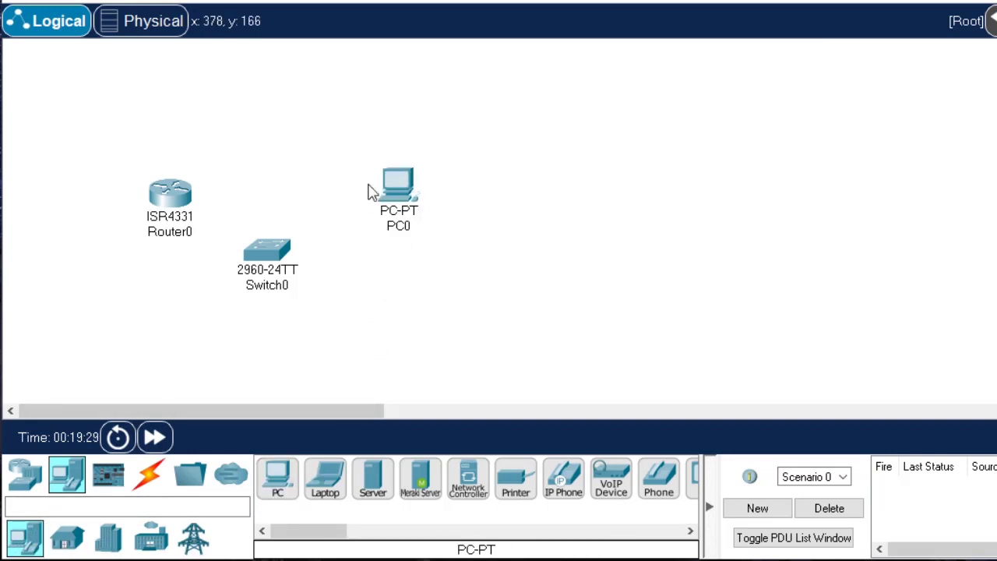
click(327, 487)
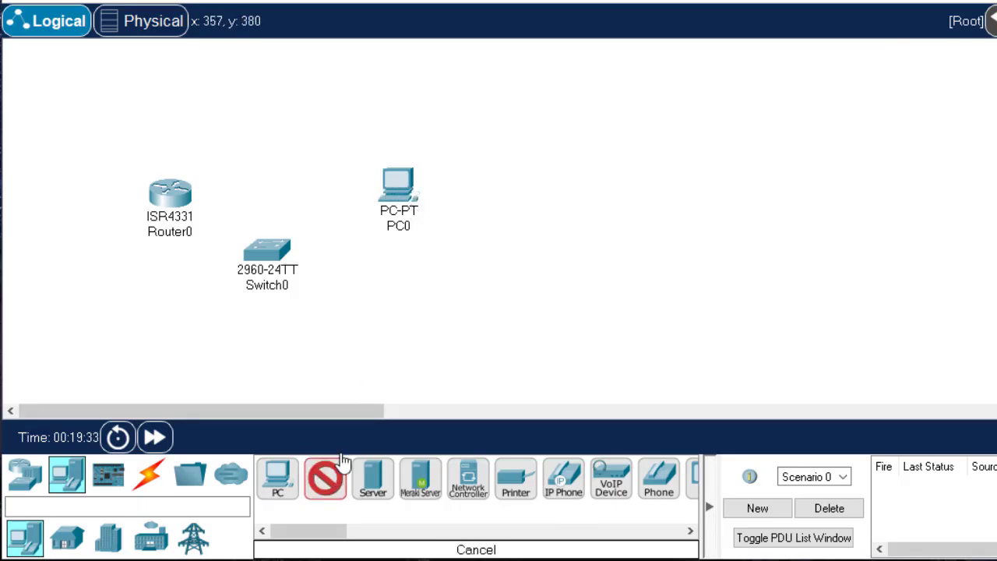
click(375, 307)
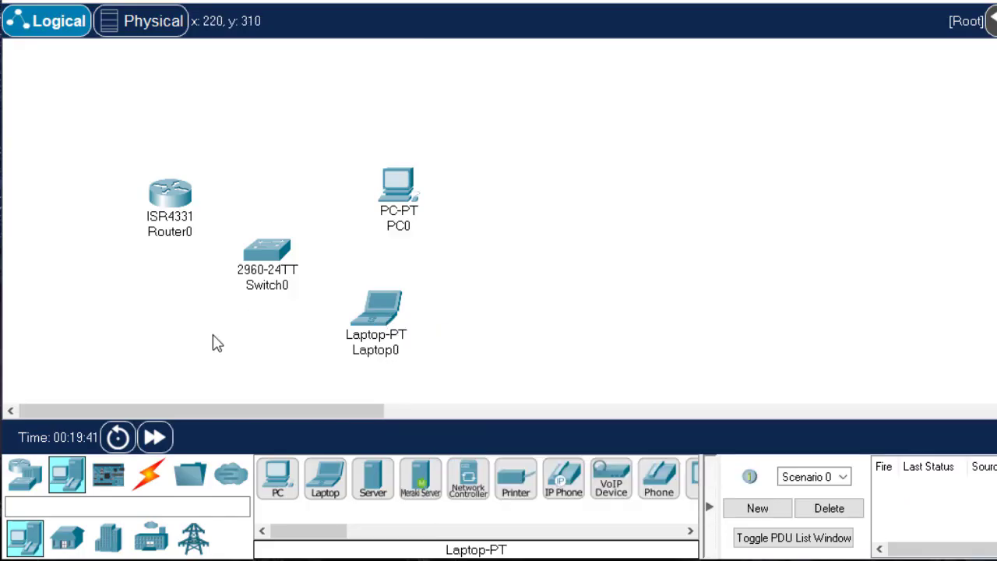
Connect the PC's FastEthernet0 port to the switch's FastEthernet0/10 port with a copper straight-through cable
click(151, 476)
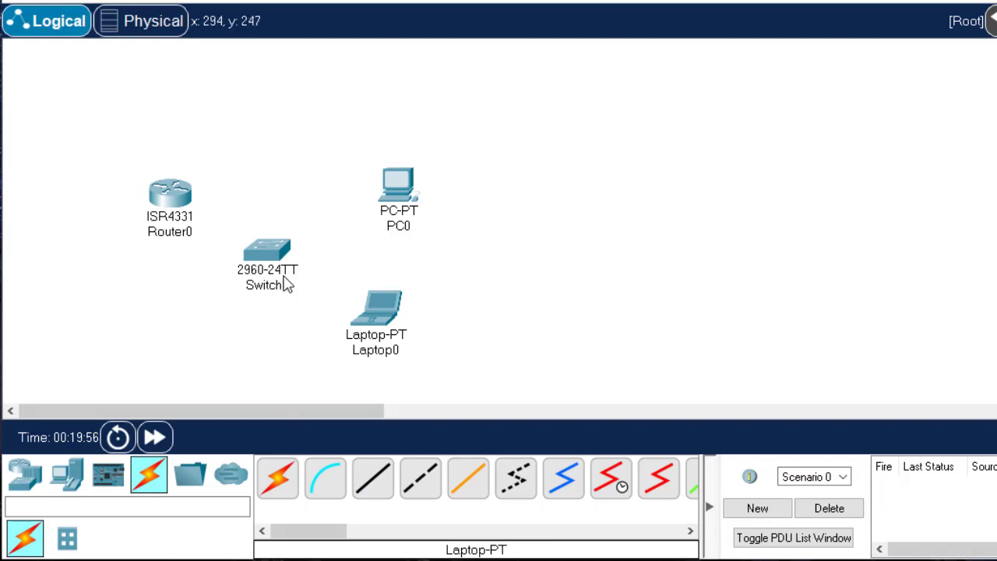
click(373, 478)
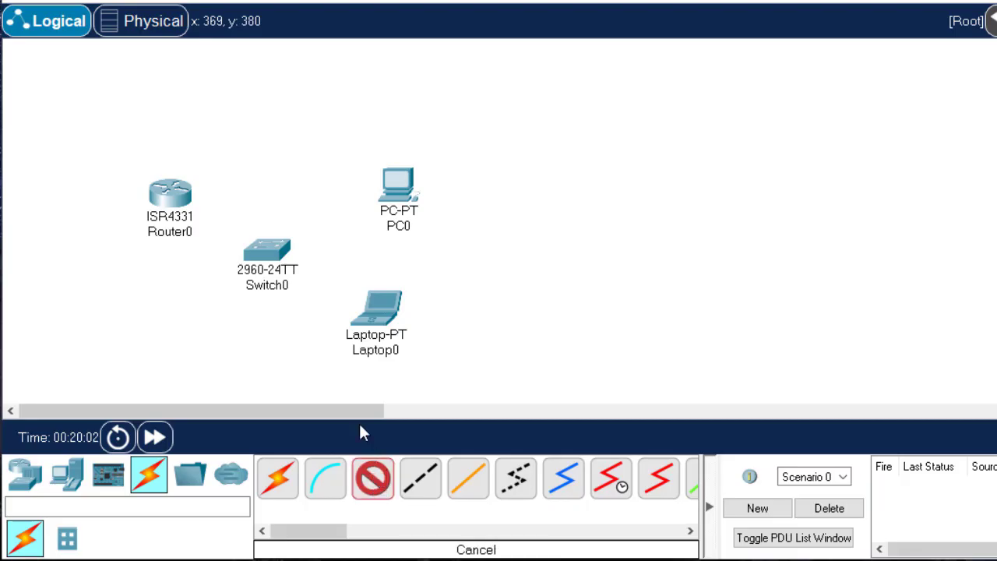
click(394, 198)
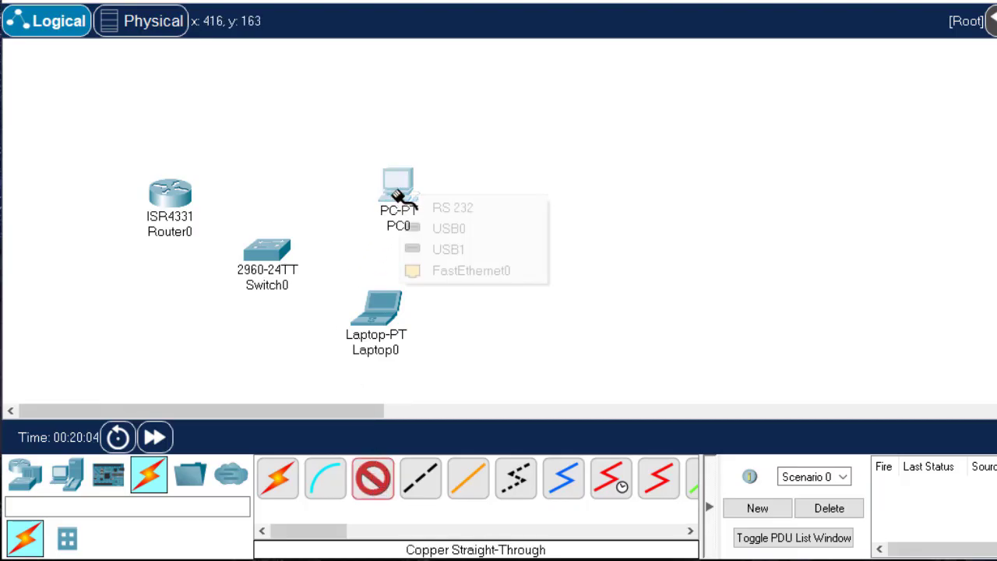
click(491, 271)
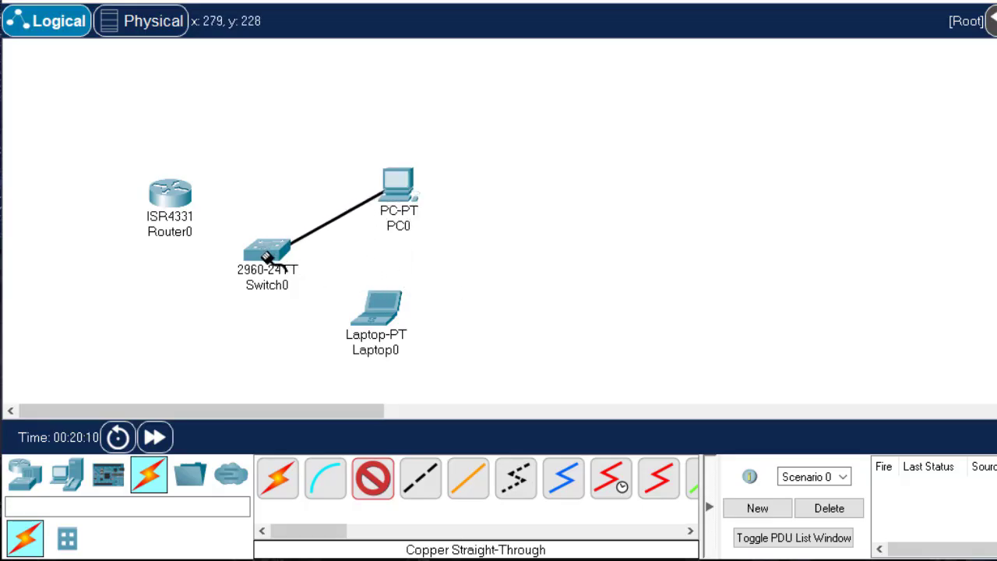
click(267, 257)
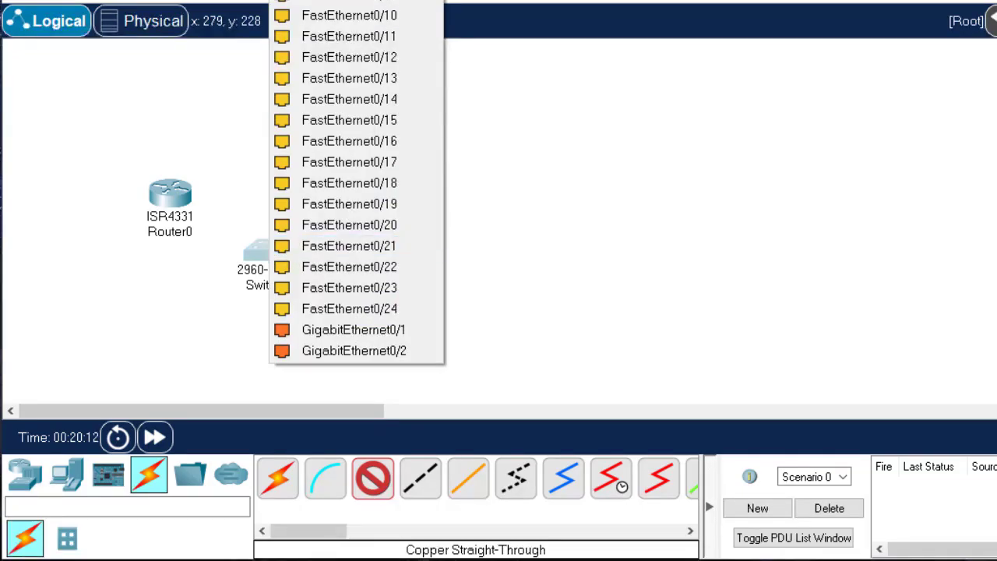
click(397, 15)
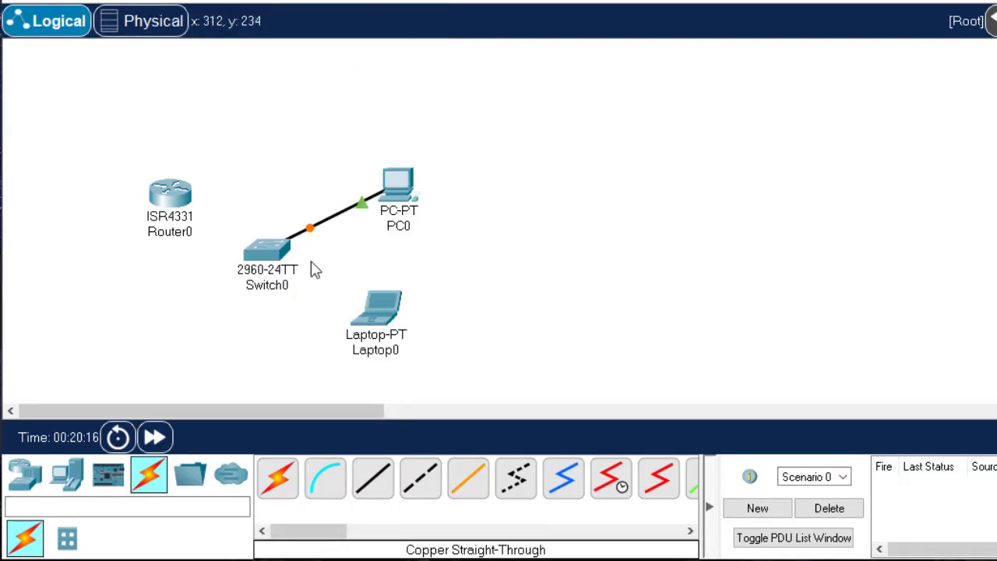
Connect the laptop's FastEthernet0 port to the switch's FastEthernet0/20 port with a copper straight-through cable
click(374, 482)
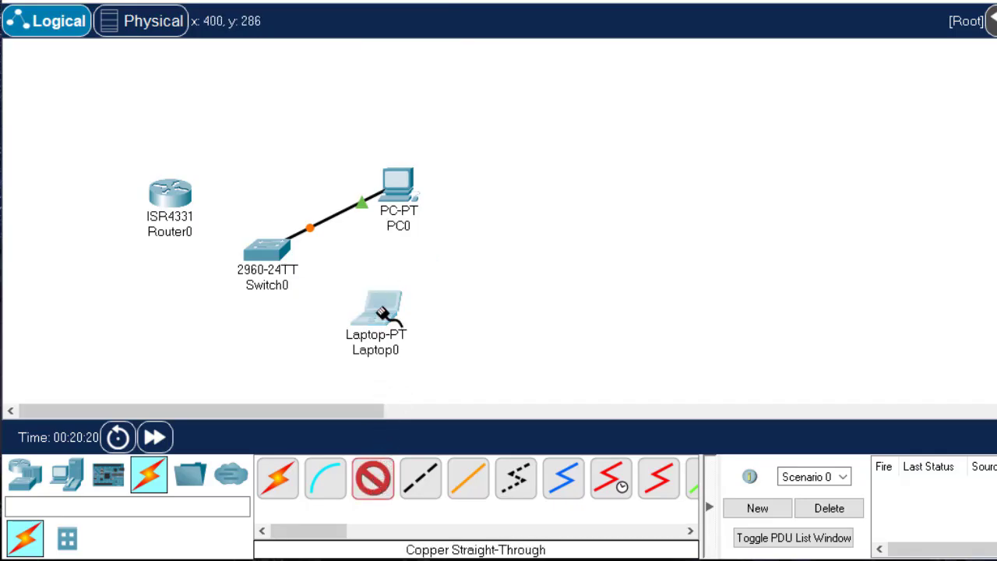
click(381, 311)
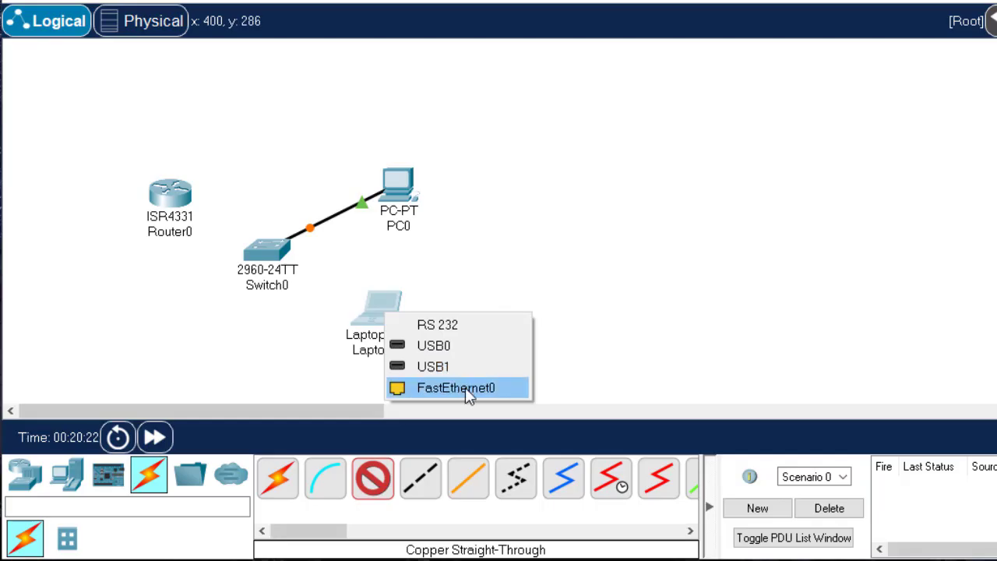
click(420, 388)
click(277, 260)
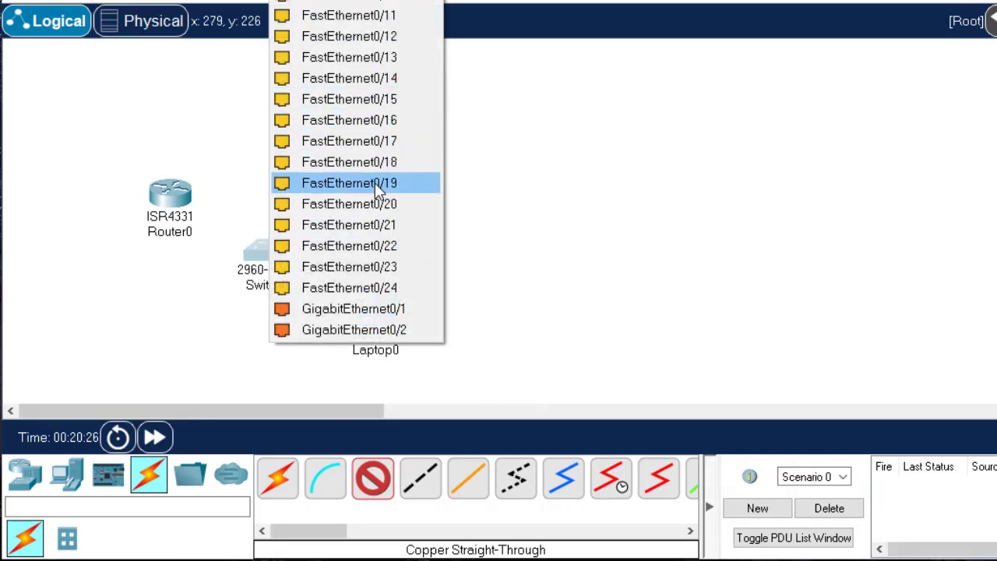
click(387, 204)
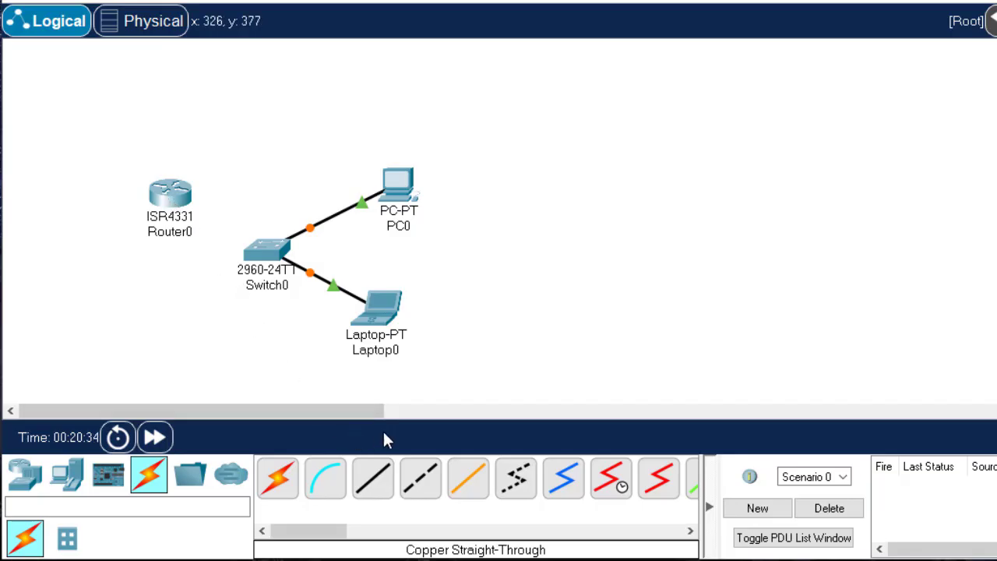
Connect the switch's GigabitEthernet0/2 to the router's GigabitEthernet0/0/0 with a copper straight-through cable and move the router slightly up and away from the switch
click(377, 477)
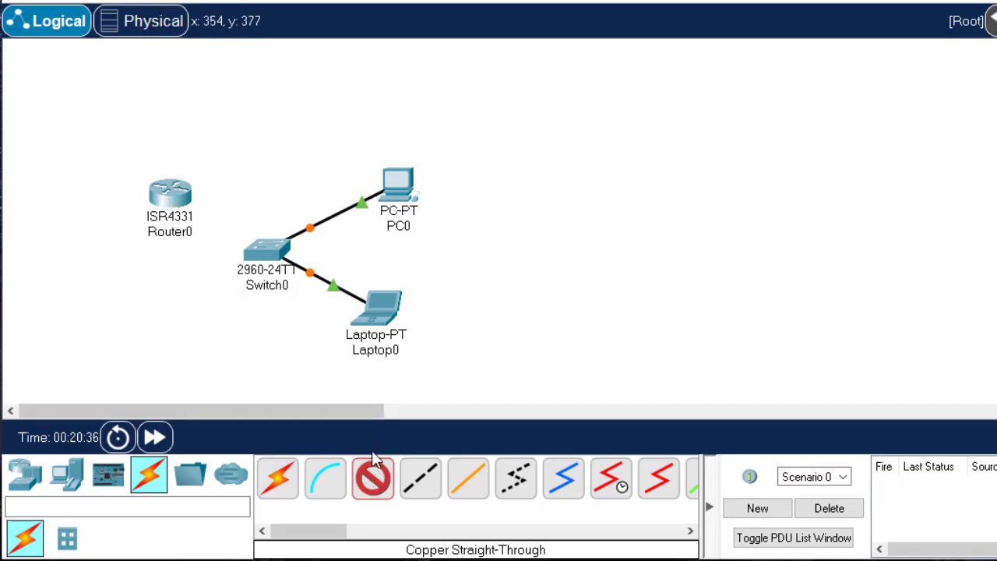
click(263, 247)
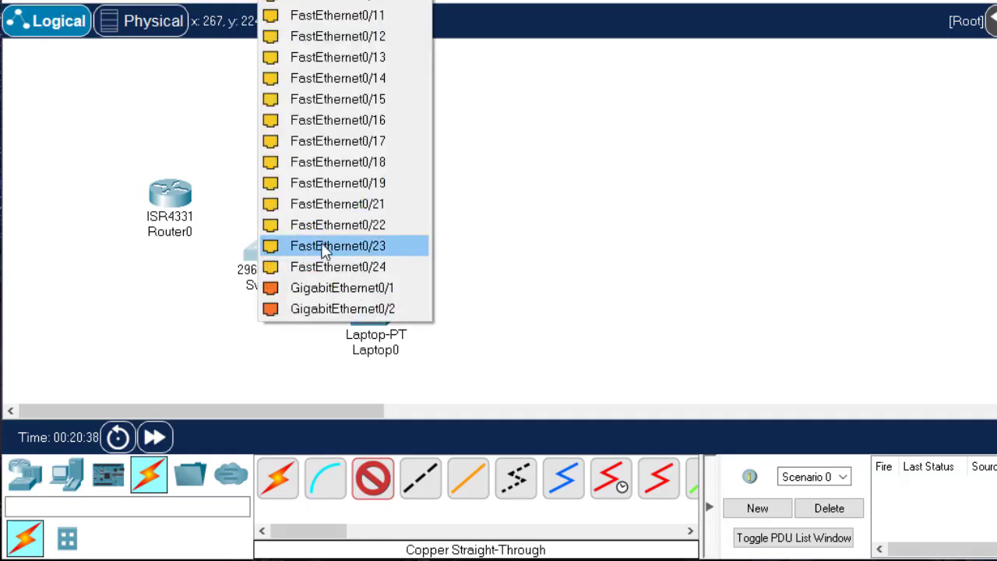
click(390, 309)
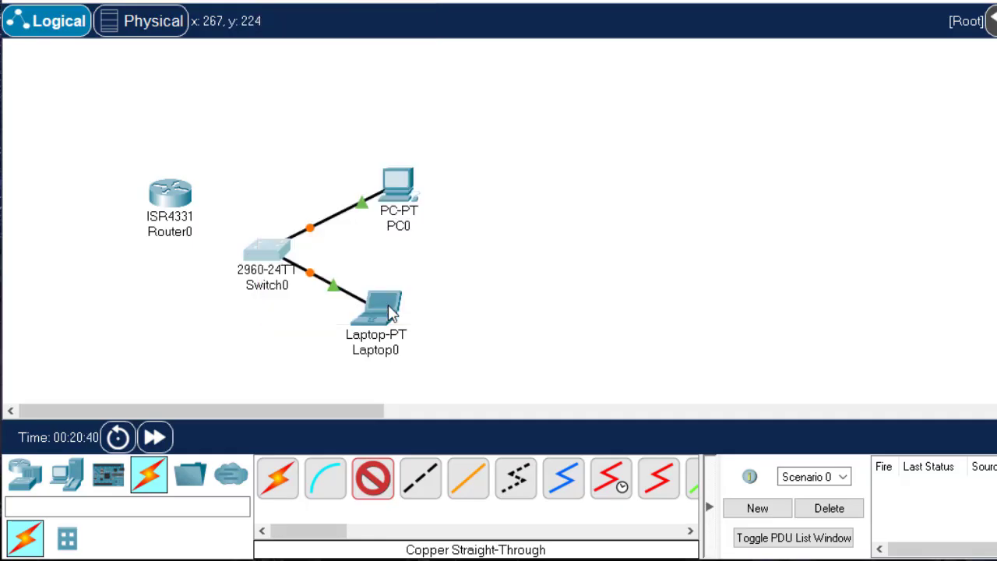
click(168, 197)
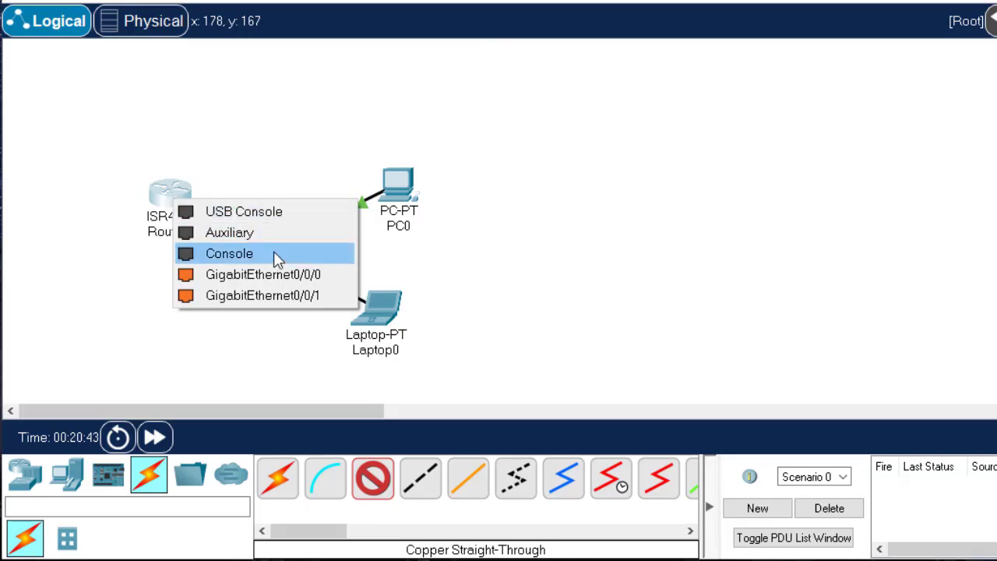
click(292, 276)
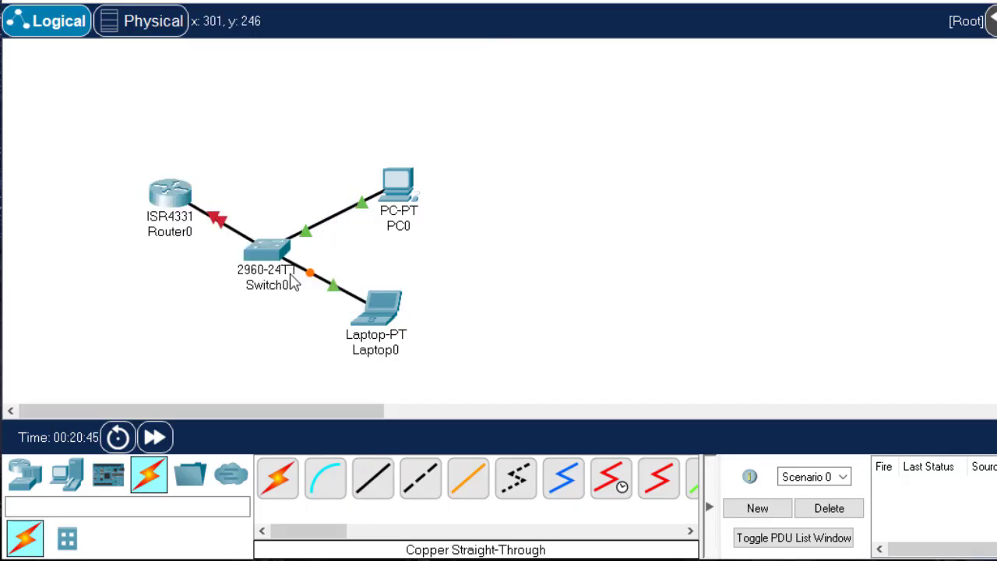
drag(182, 217, 149, 204)
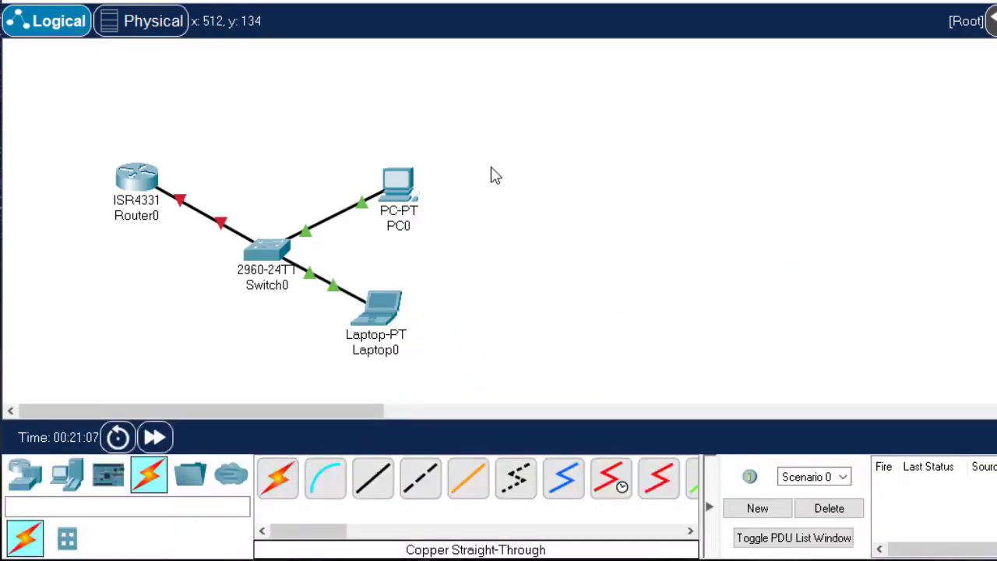
In the Physical view of the wiring closet, move the laptop off the PC tower onto the table to its right
click(150, 23)
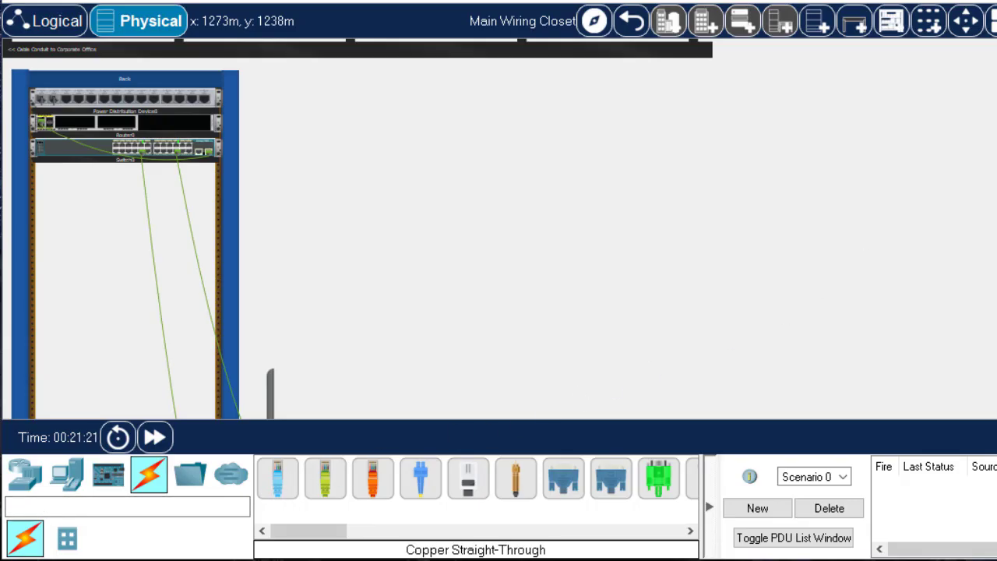
scroll(498, 229, down, 3)
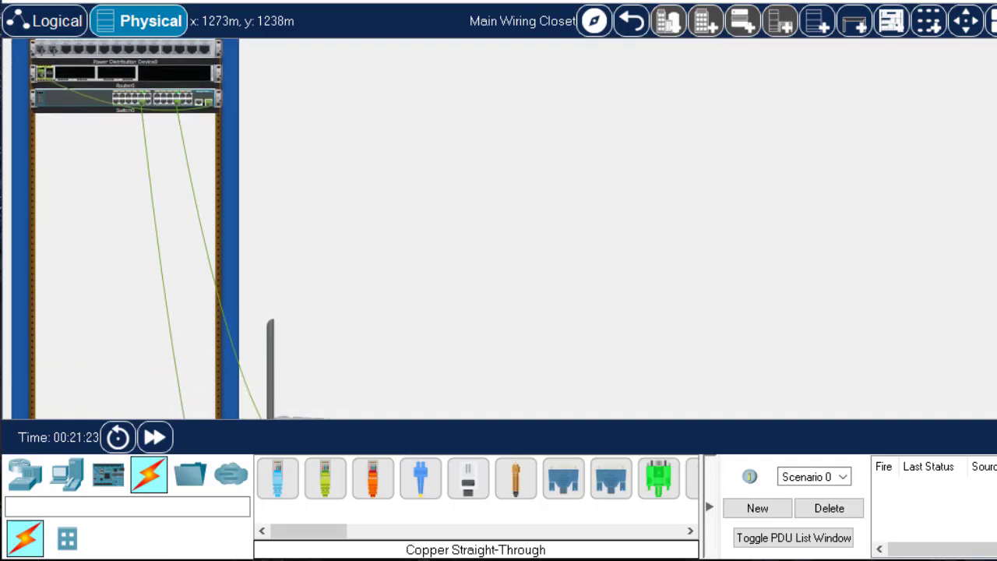
scroll(499, 229, down, 5)
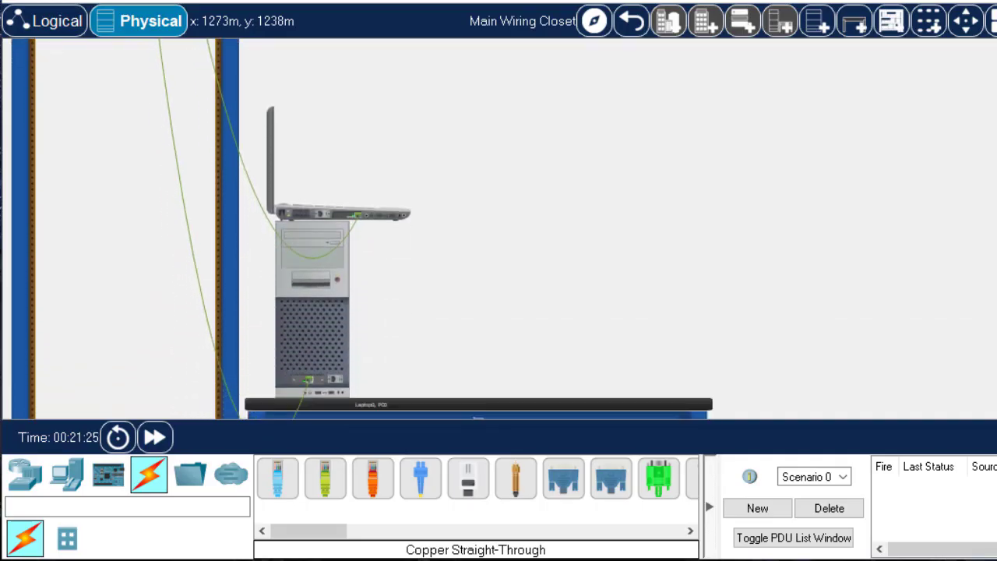
scroll(460, 256, down, 2)
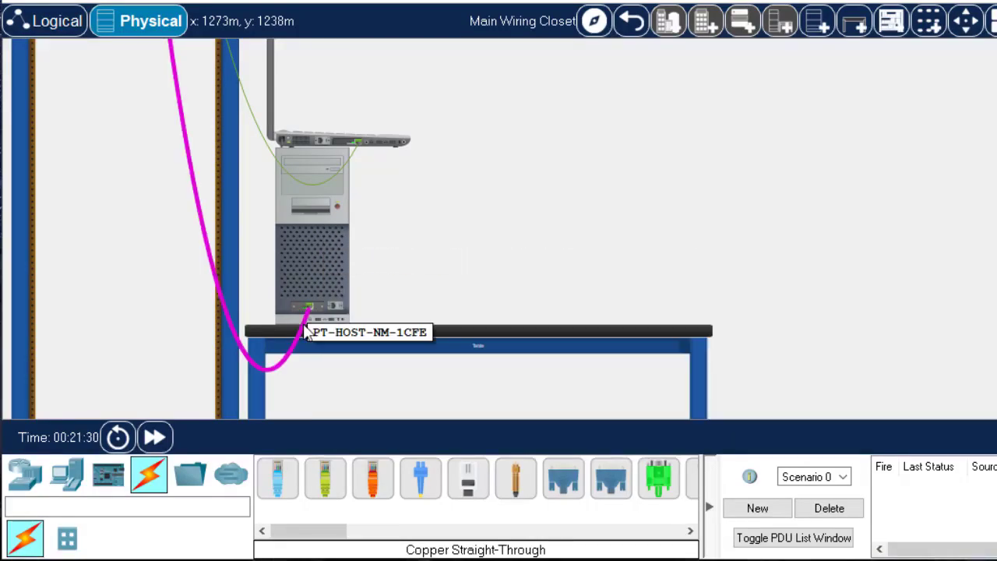
mouse_move(250, 336)
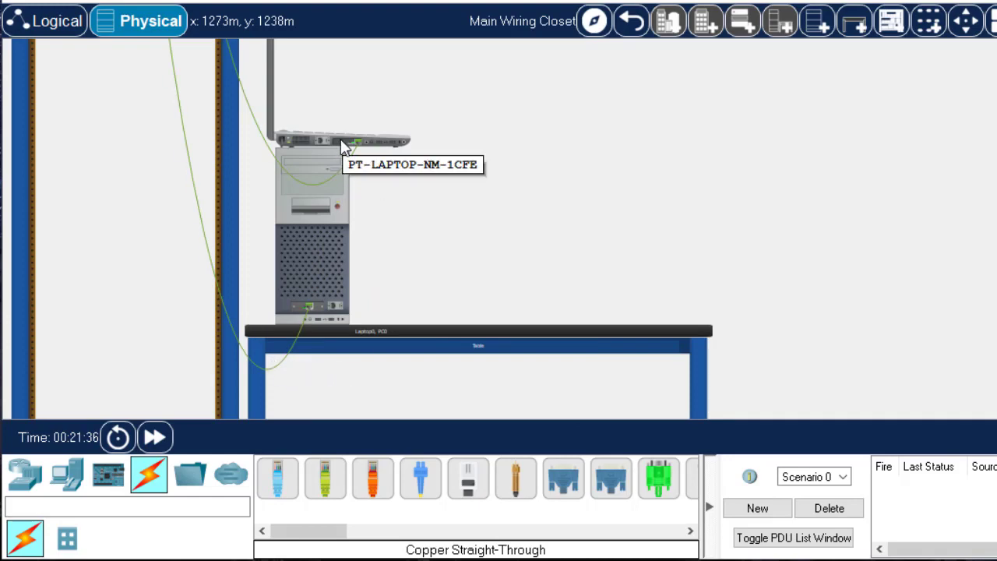
drag(397, 148, 596, 295)
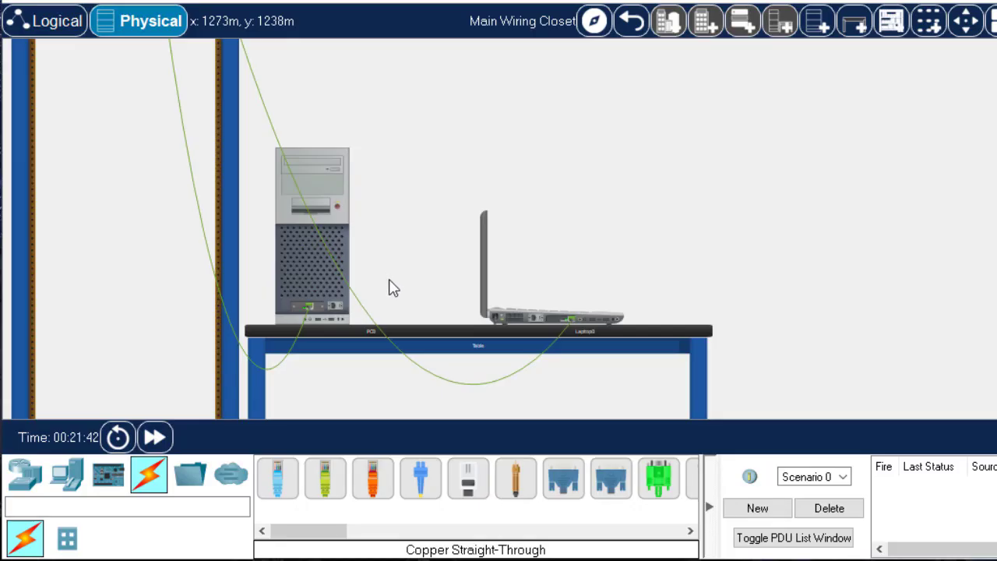
Move the switch and the router lower in the rack, leaving gaps between the power distribution device, router and switch
scroll(394, 288, up, 5)
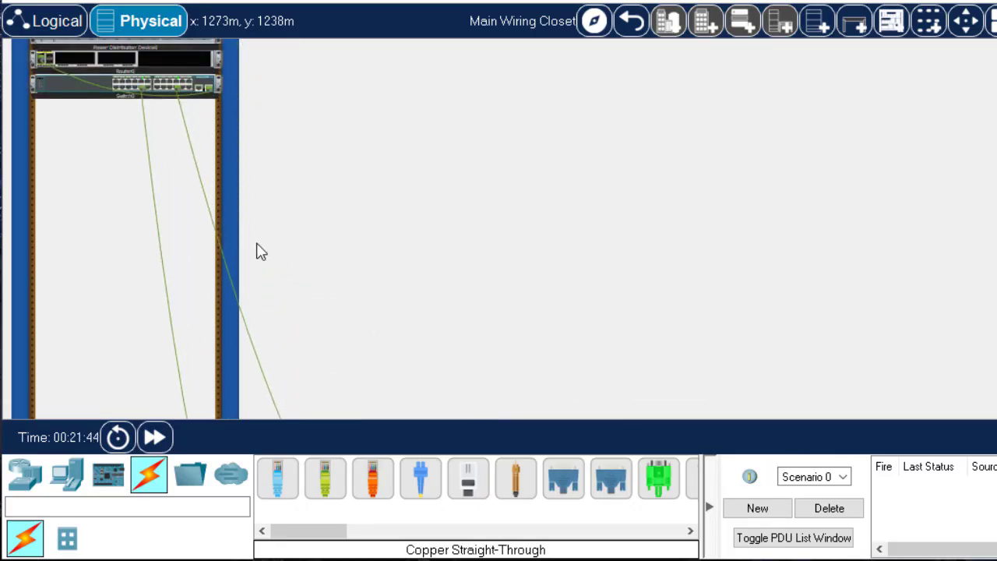
scroll(261, 252, up, 1)
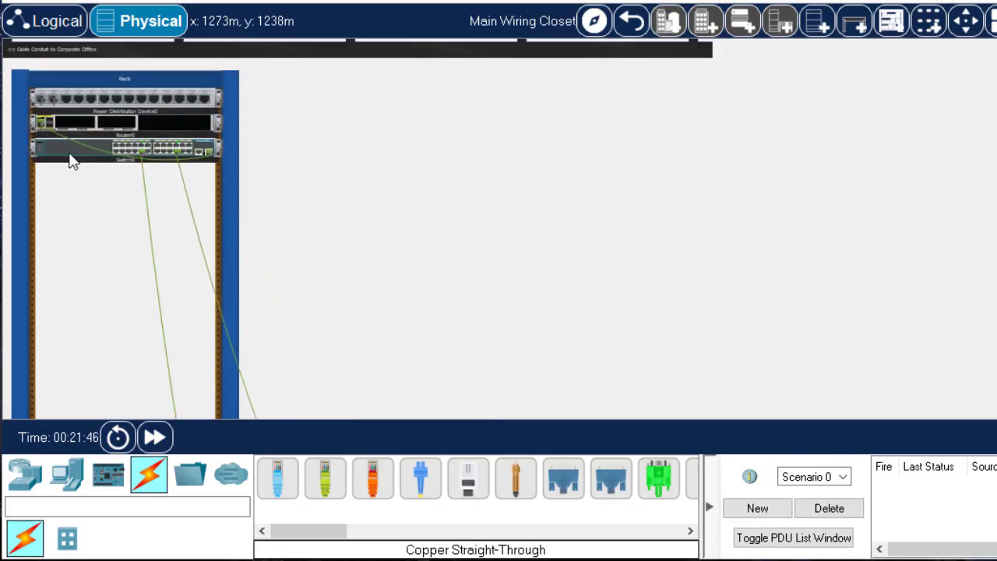
drag(70, 159, 84, 217)
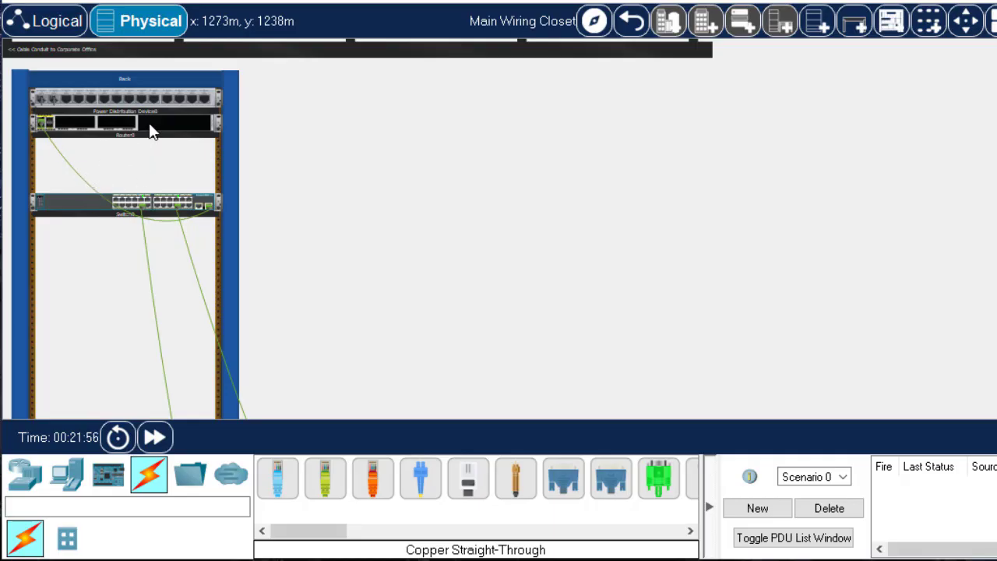
drag(150, 128, 151, 140)
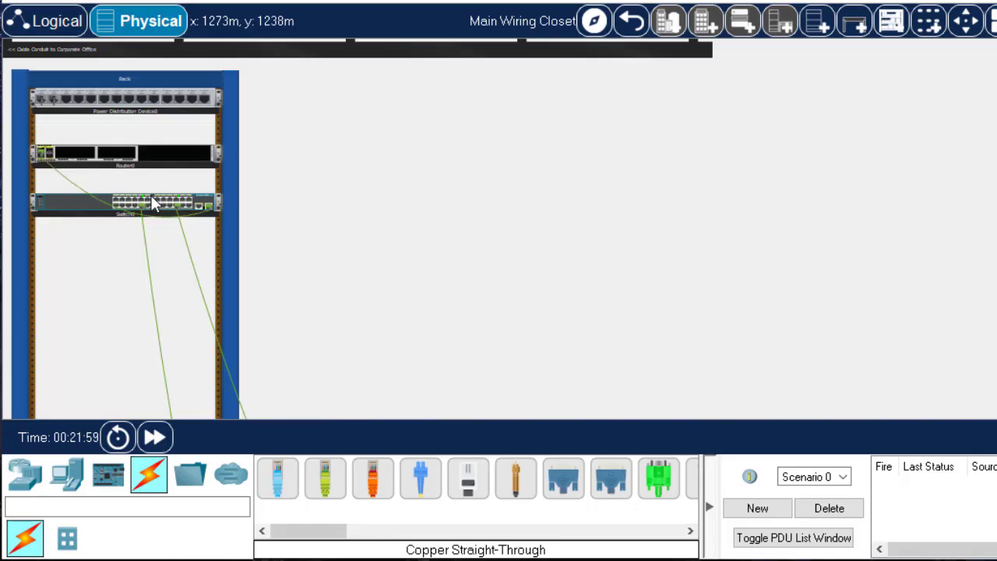
Enlarge the wiring closet view and examine the switch's port details and the cables running from the rack to the table
mouse_move(148, 200)
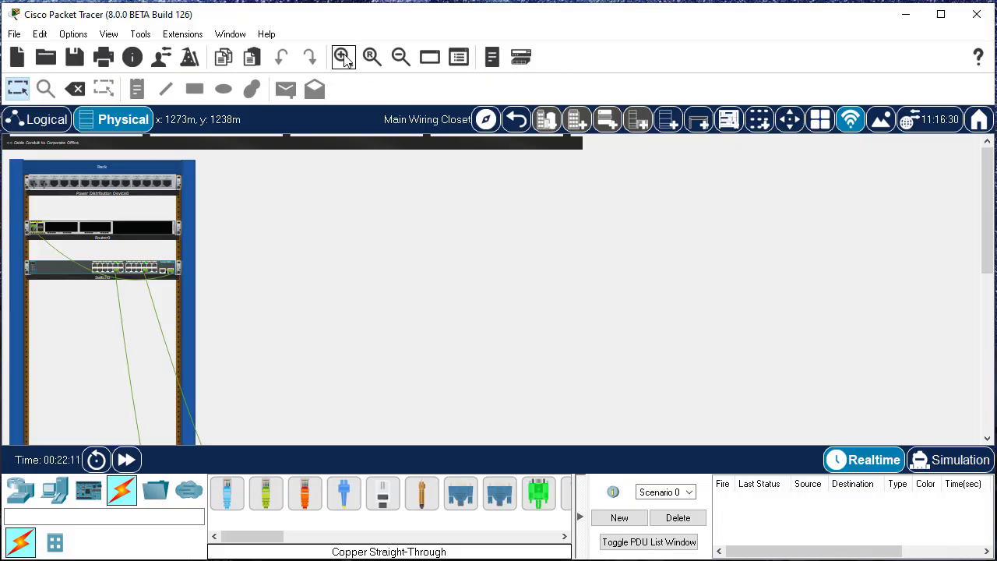
click(347, 61)
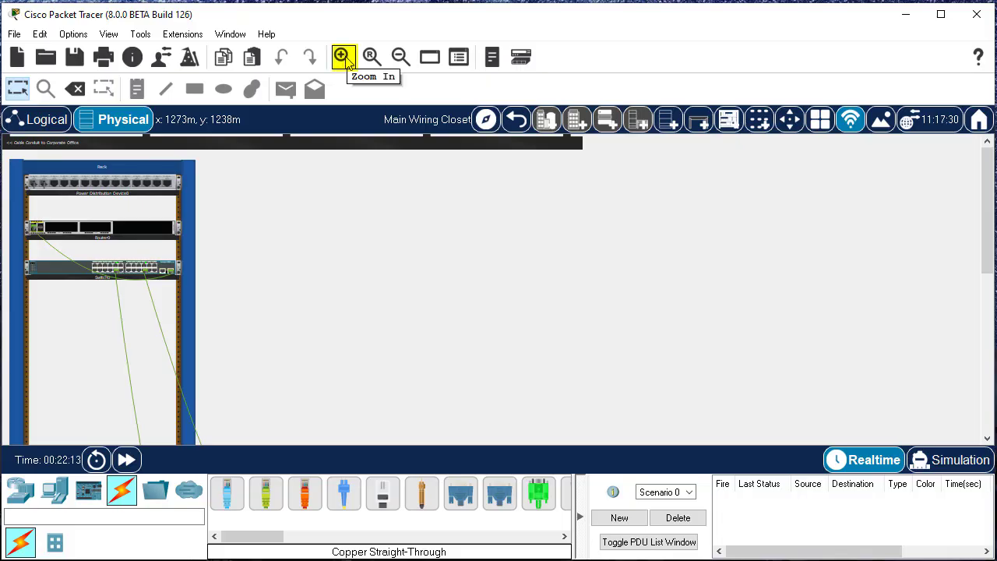
click(346, 61)
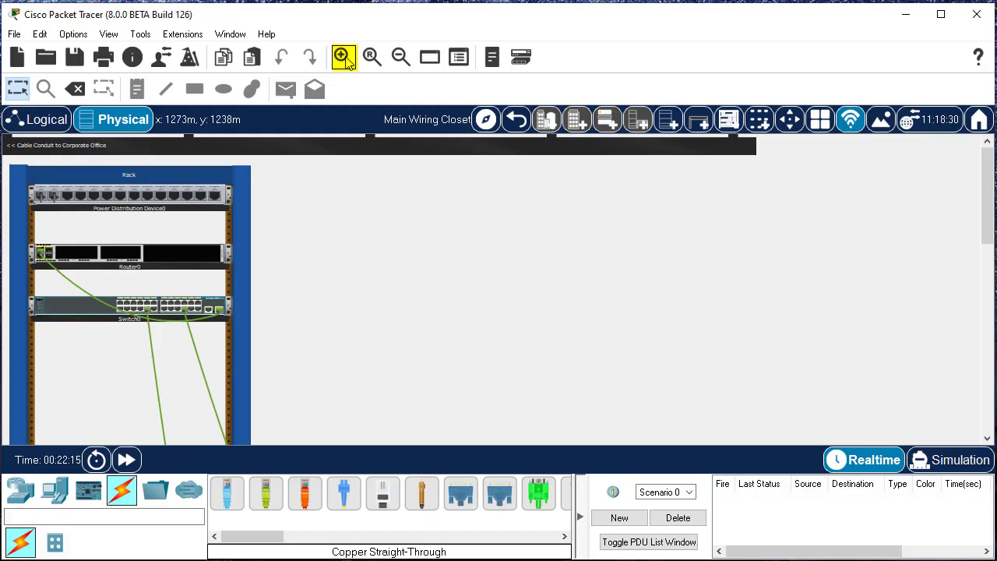
click(347, 62)
click(346, 61)
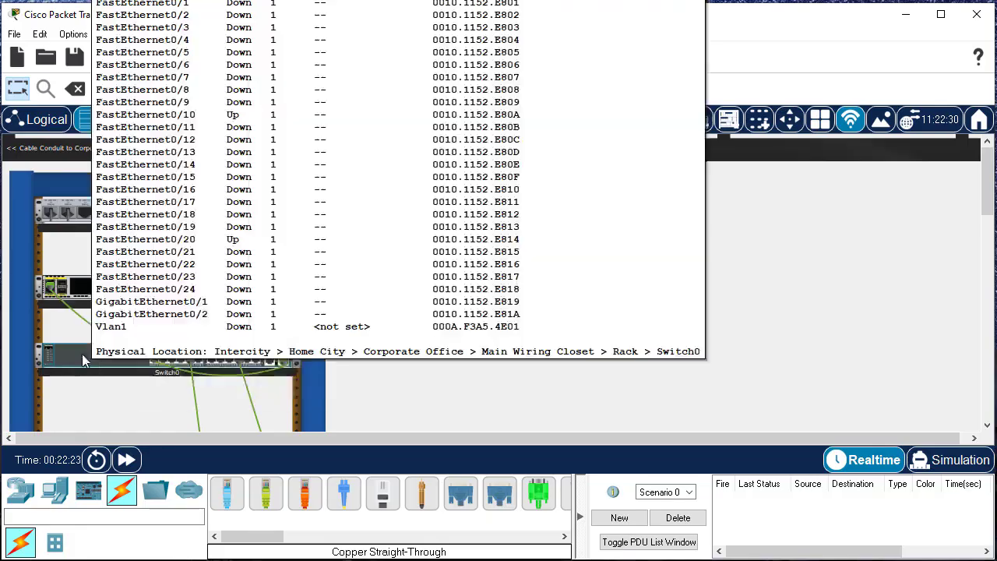
scroll(381, 344, down, 5)
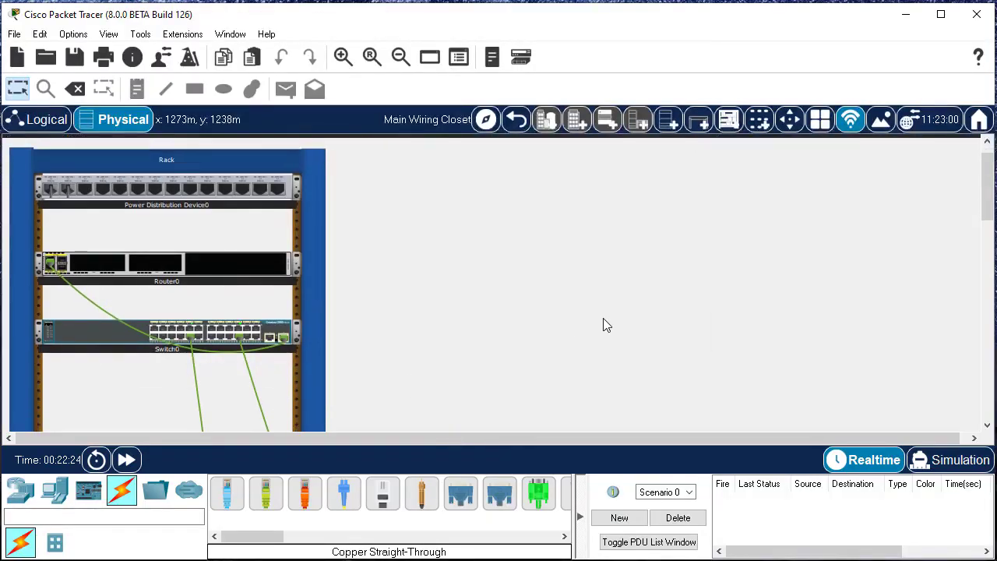
scroll(475, 314, down, 10)
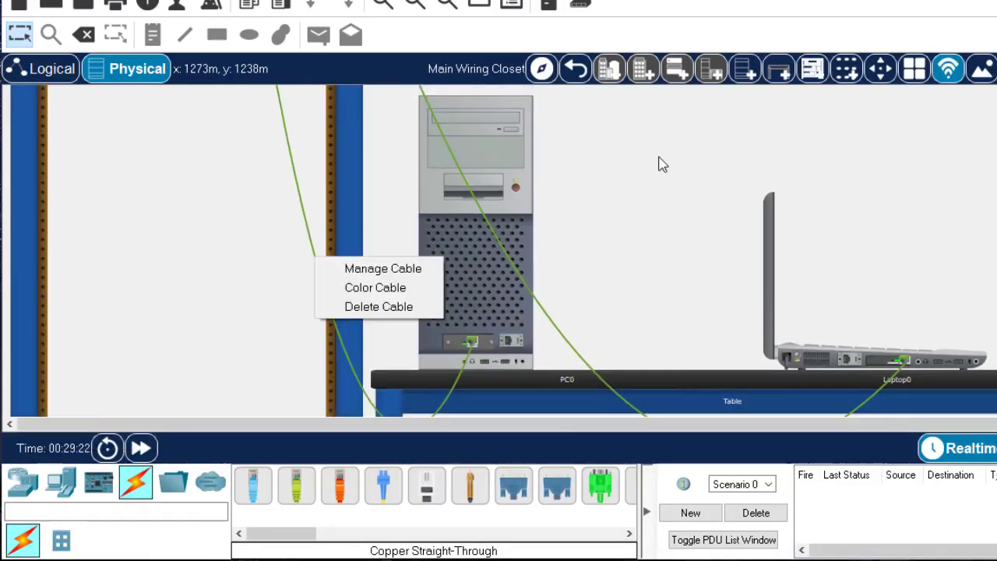
Show the manage, color and delete options for the cable running to the PC and close them without choosing one
click(659, 162)
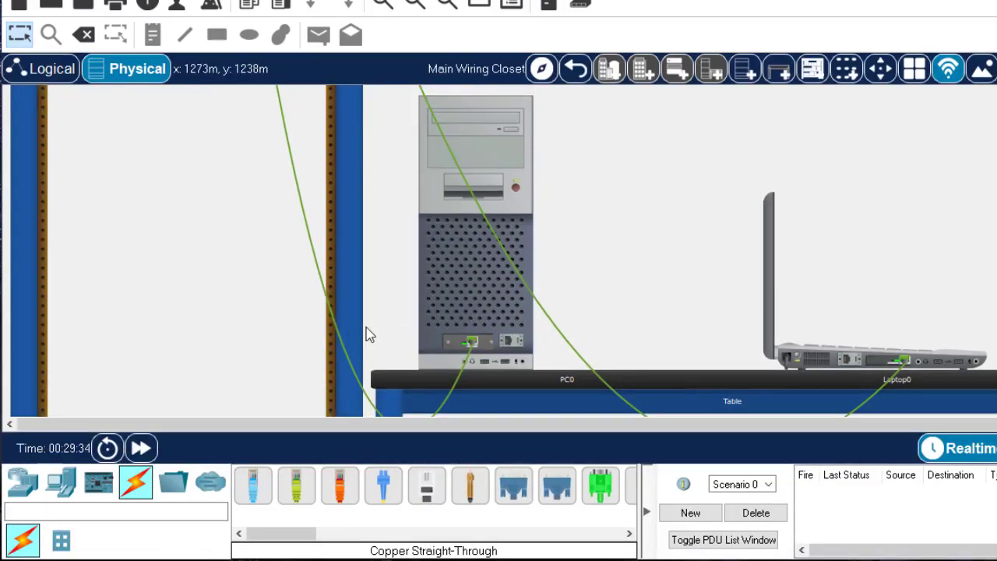
right_click(333, 314)
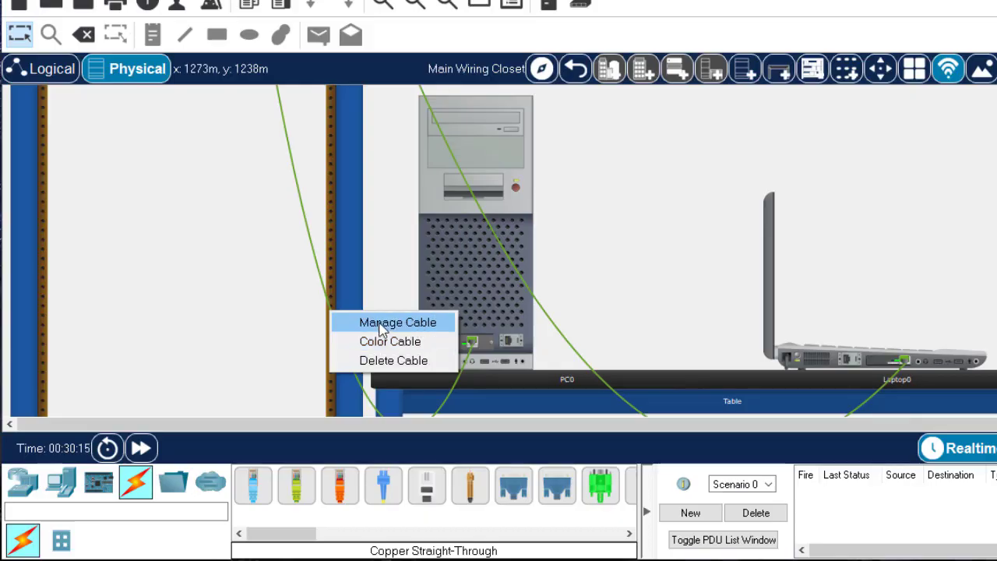
click(360, 272)
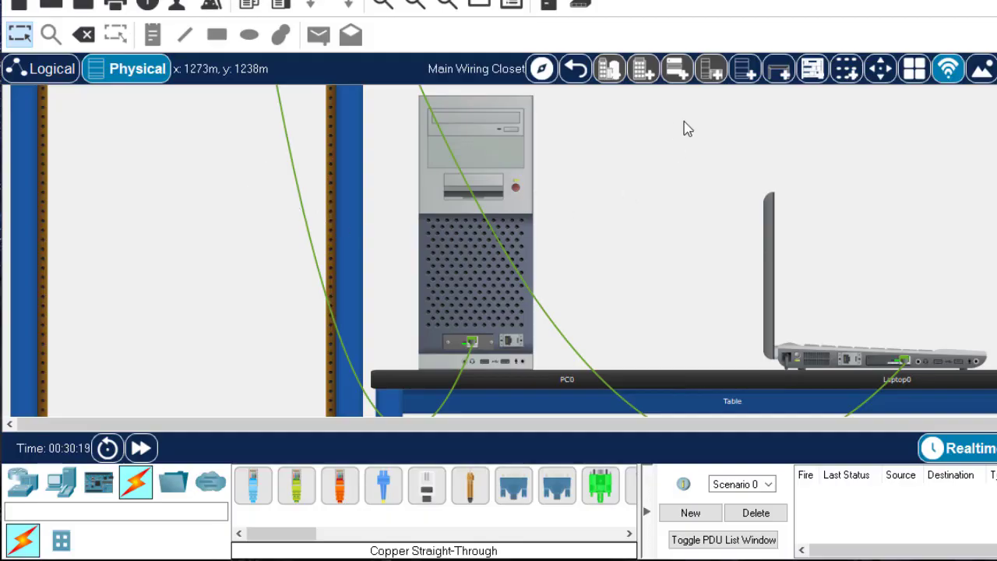
Apply Manage All Cables on Device to the switch in the rack
scroll(669, 130, up, 3)
scroll(672, 132, up, 5)
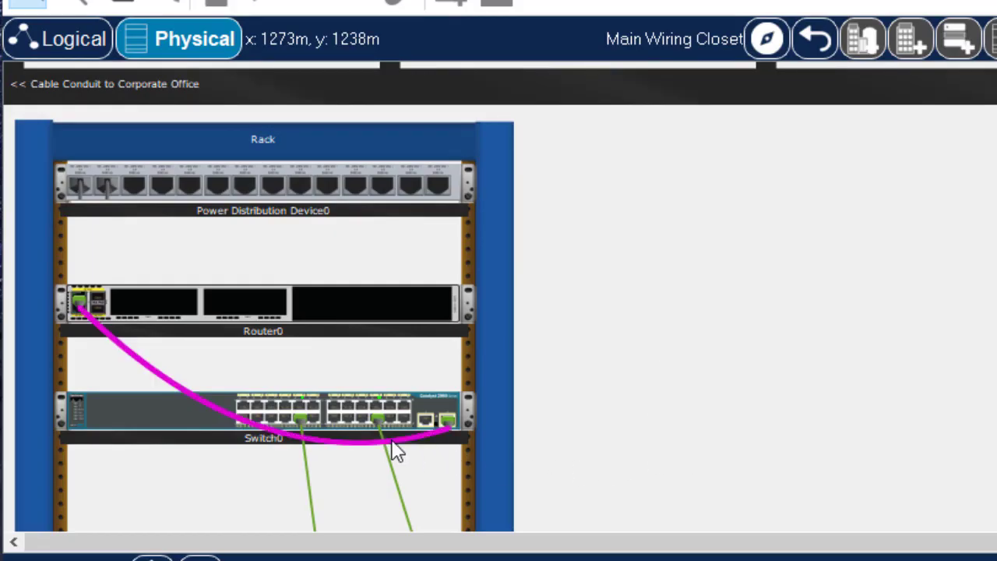
right_click(434, 405)
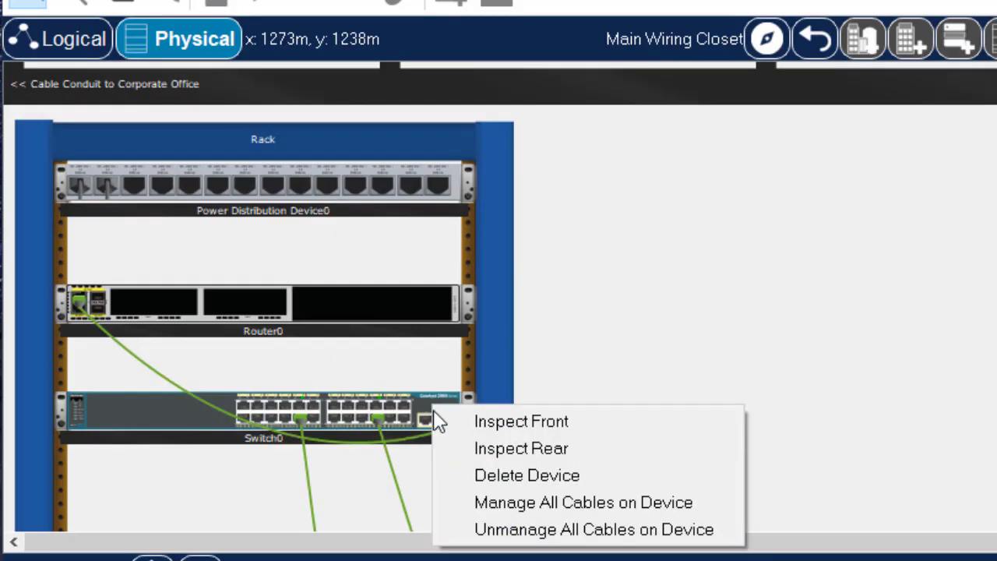
click(526, 503)
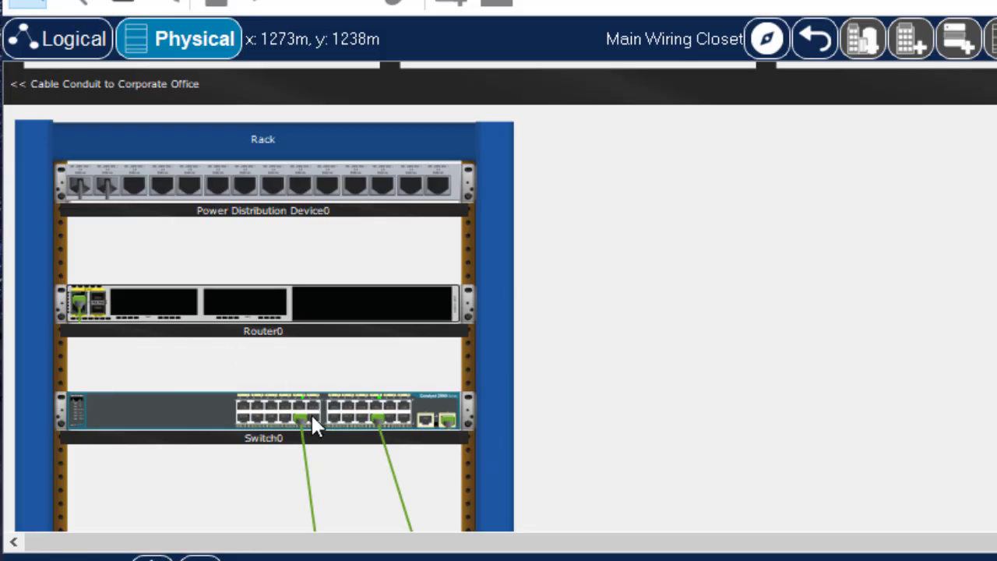
click(117, 331)
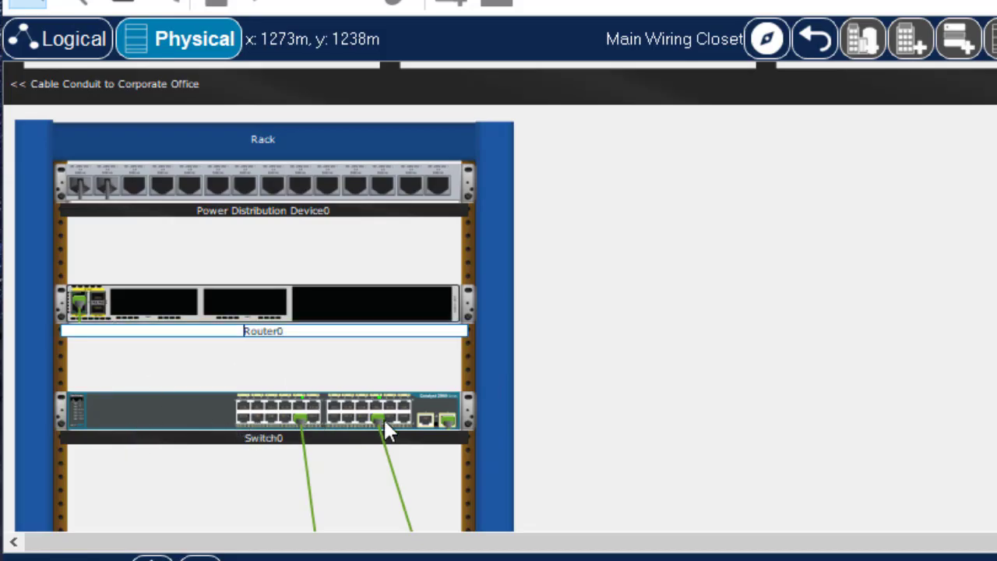
click(494, 369)
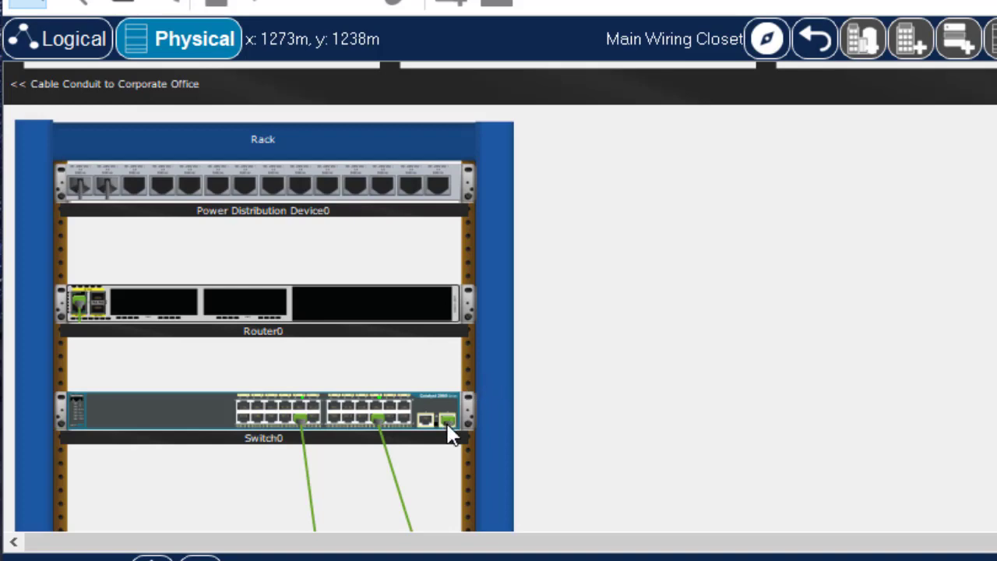
Check the connection details at the switch and router ports, and apply Unmanage All Cables on Device to the switch
mouse_move(449, 434)
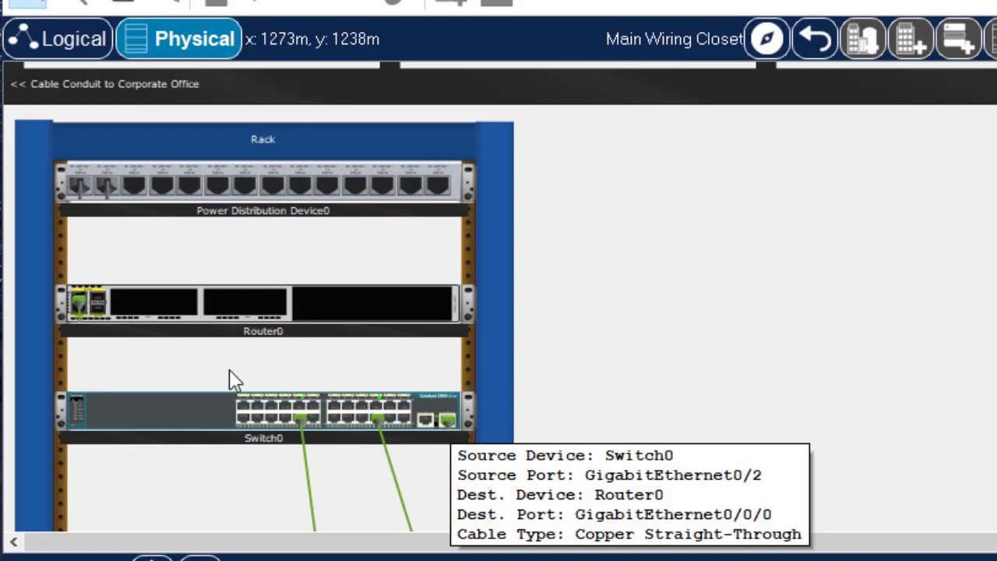
mouse_move(78, 303)
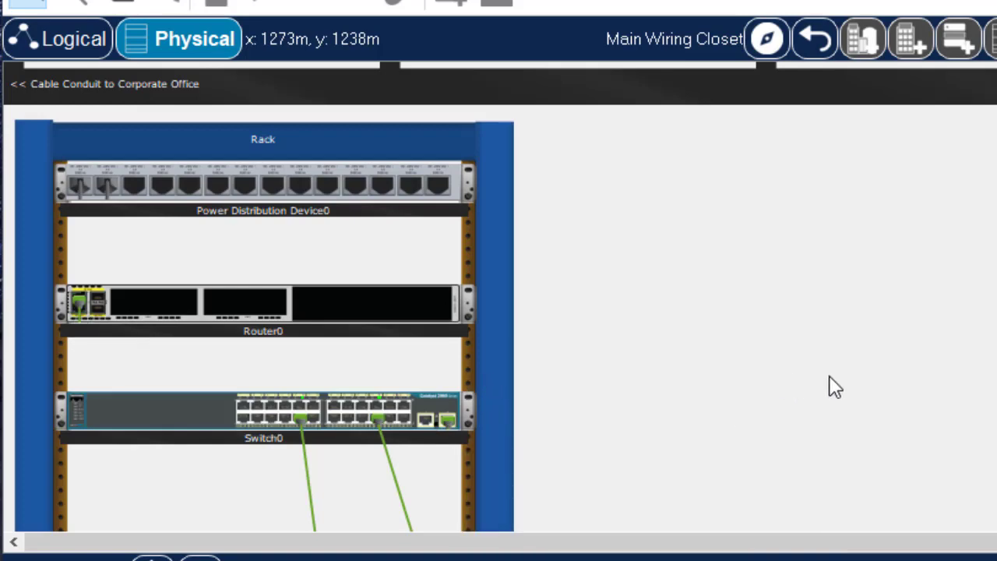
right_click(426, 405)
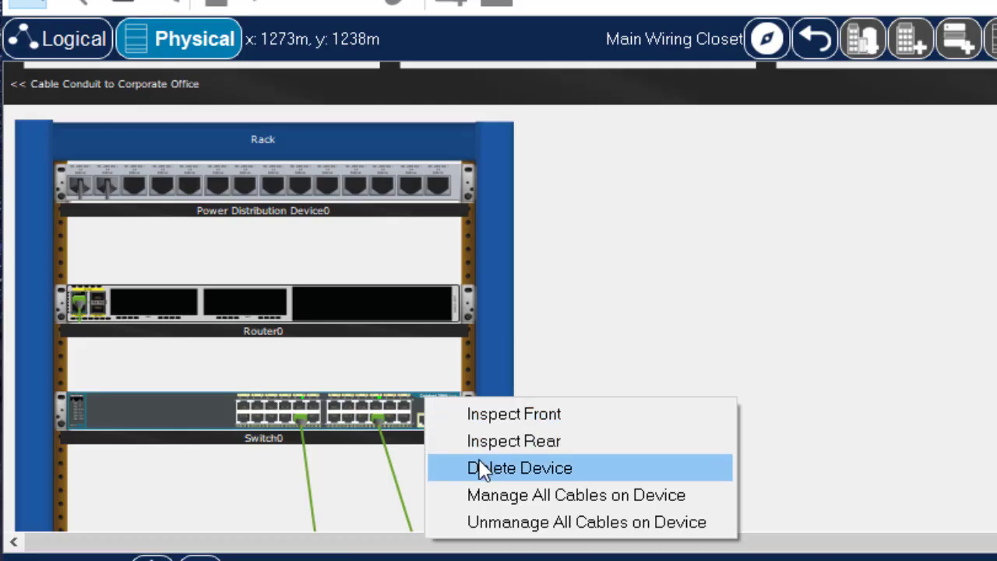
click(488, 527)
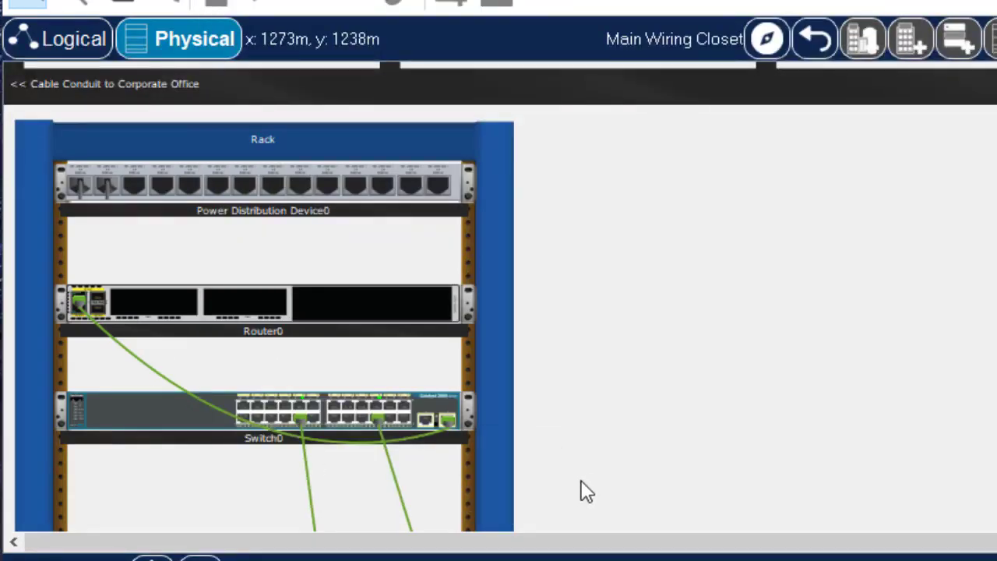
Inspect the front of the switch at enlarged size, examine its ports and connected cables, and close the inspection view
right_click(438, 411)
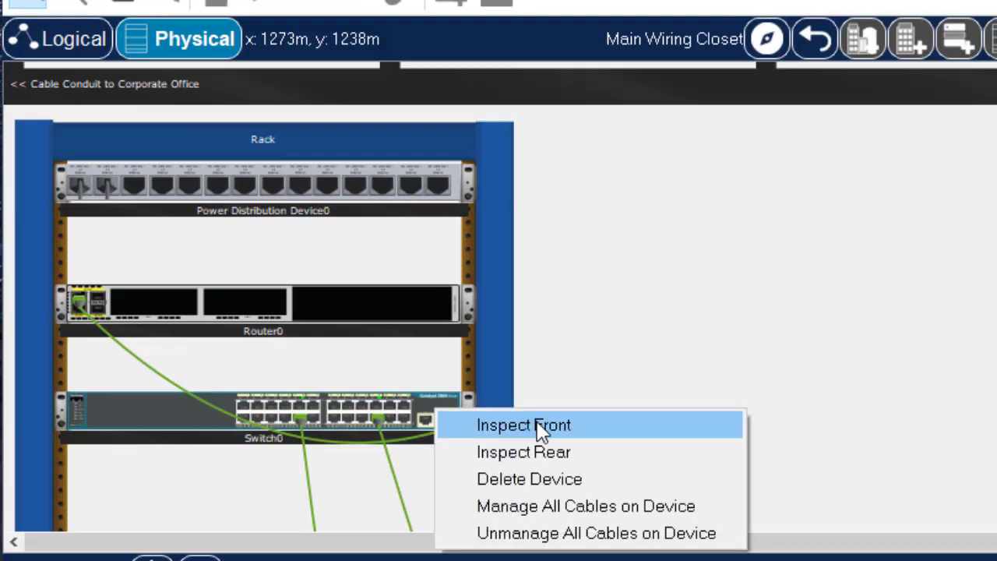
click(537, 424)
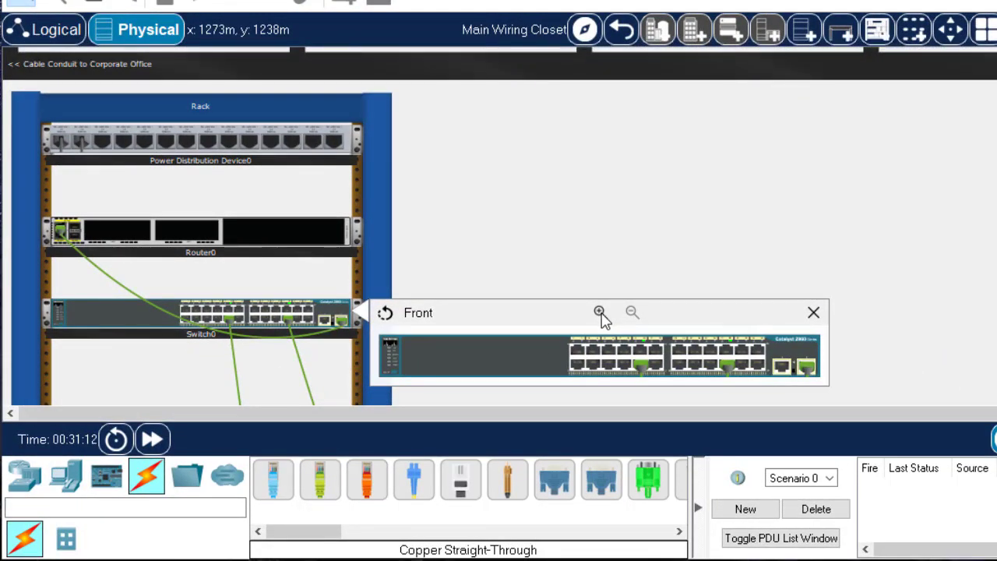
click(599, 313)
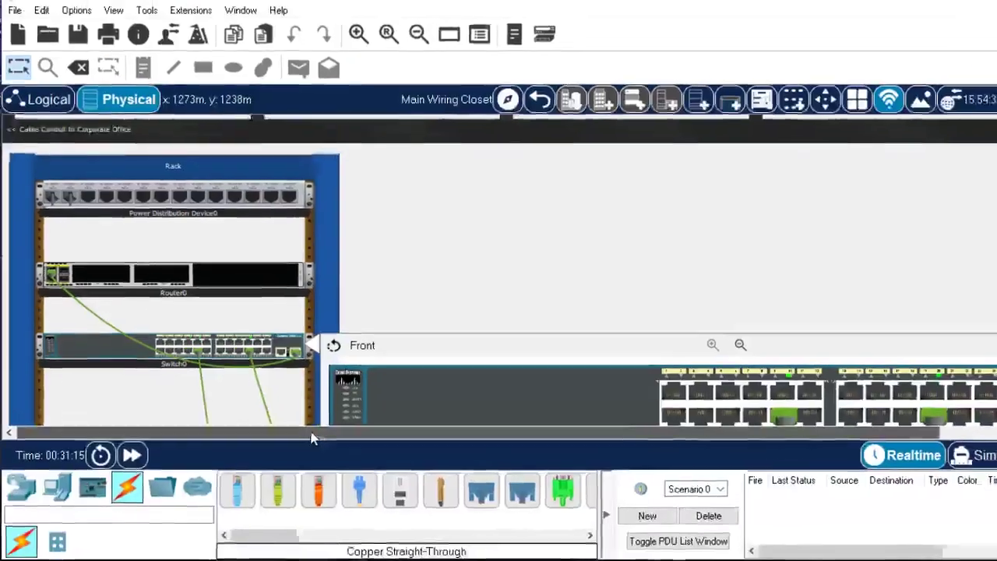
drag(360, 414, 537, 413)
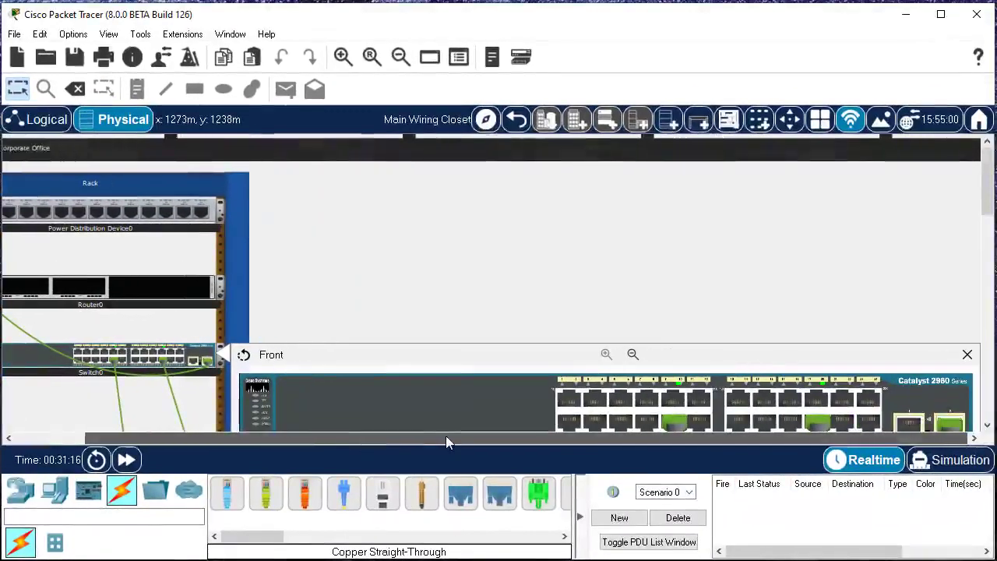
drag(987, 206, 987, 226)
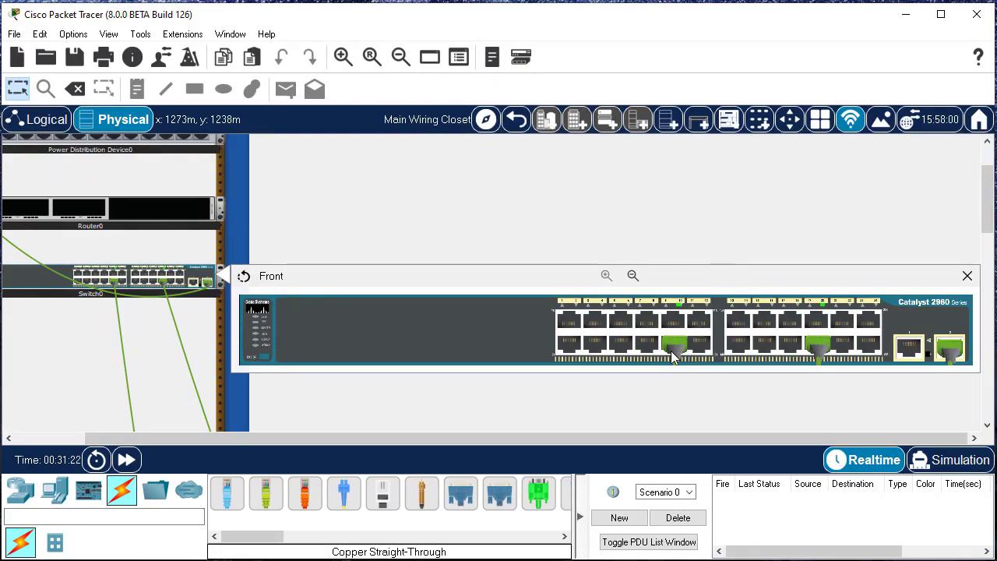
mouse_move(672, 351)
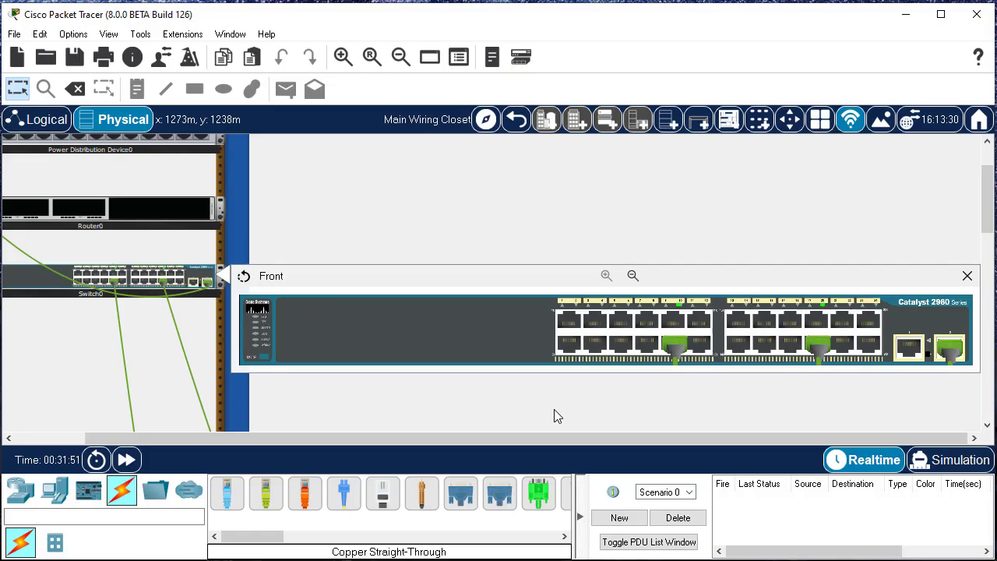
click(967, 277)
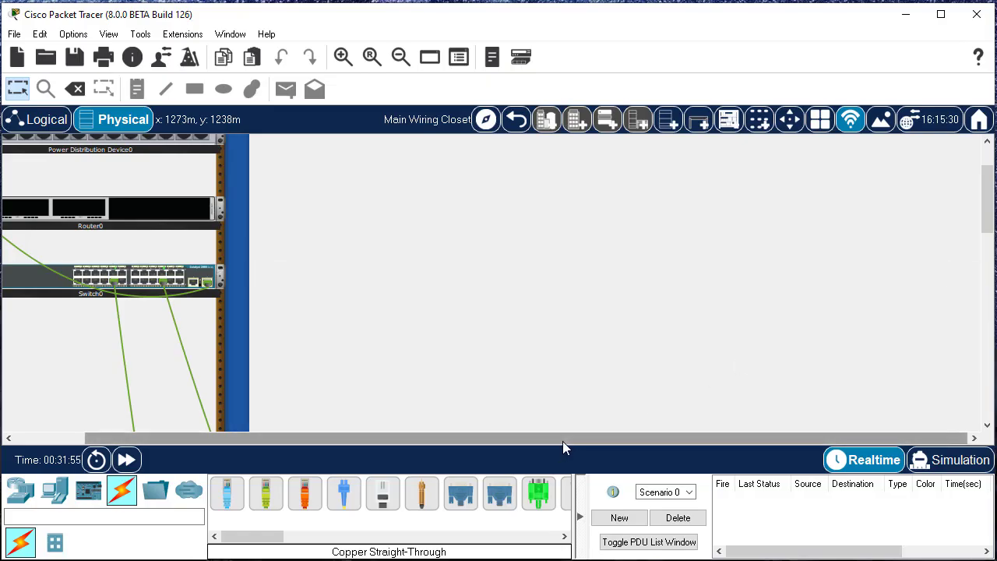
drag(562, 441, 361, 426)
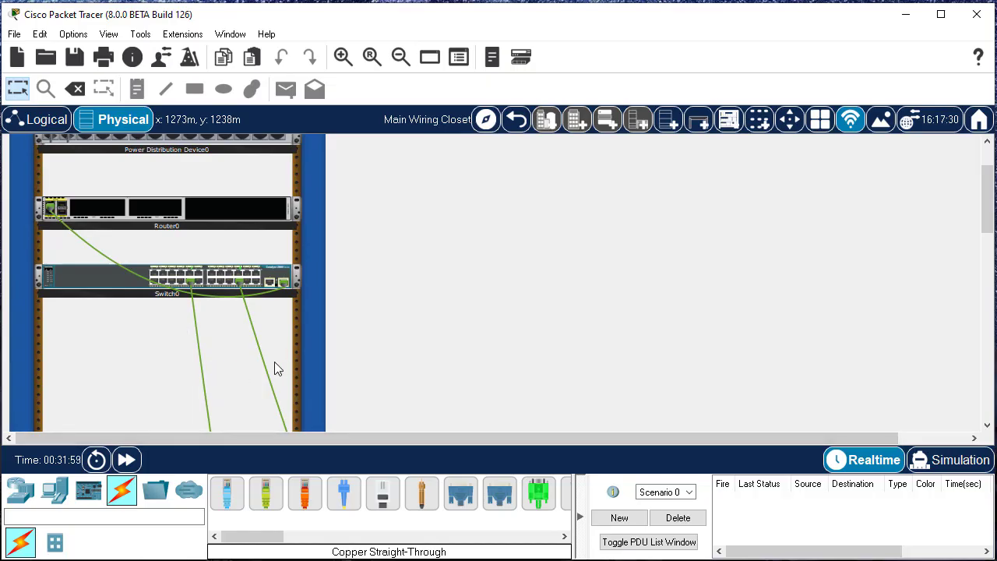
Inspect the rear of the switch at enlarged size, examine its console port and power connection, and close the inspection view
right_click(280, 279)
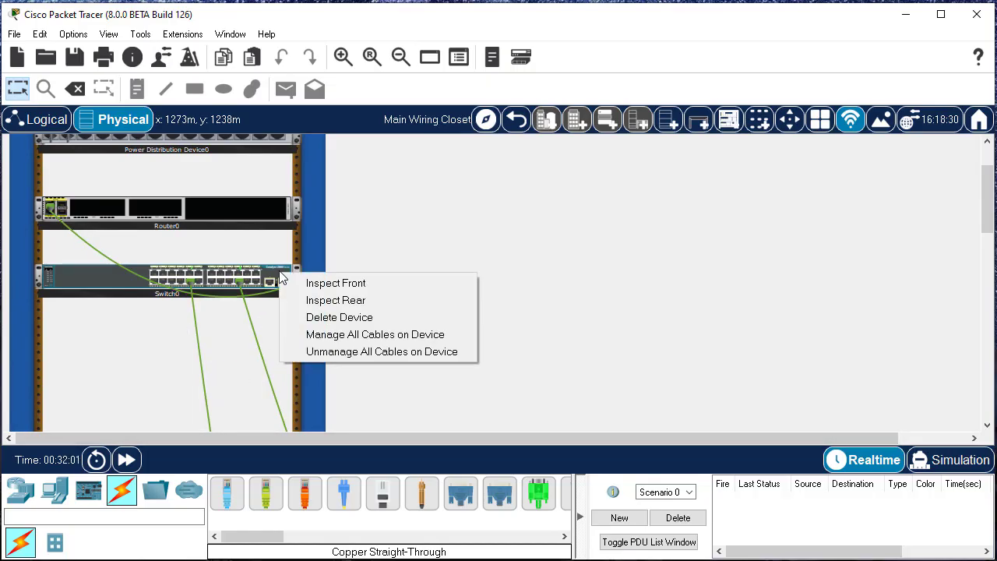
click(368, 302)
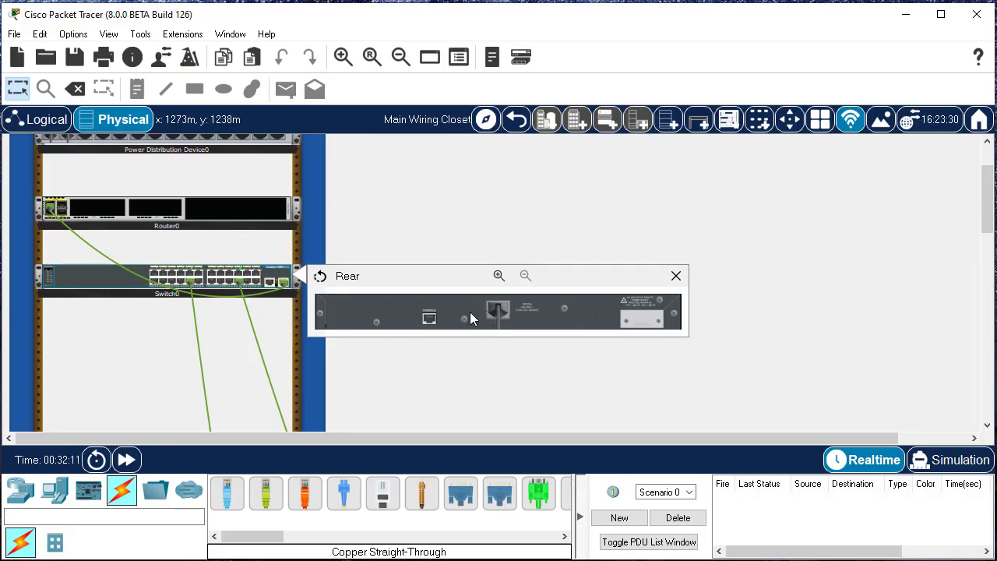
click(499, 275)
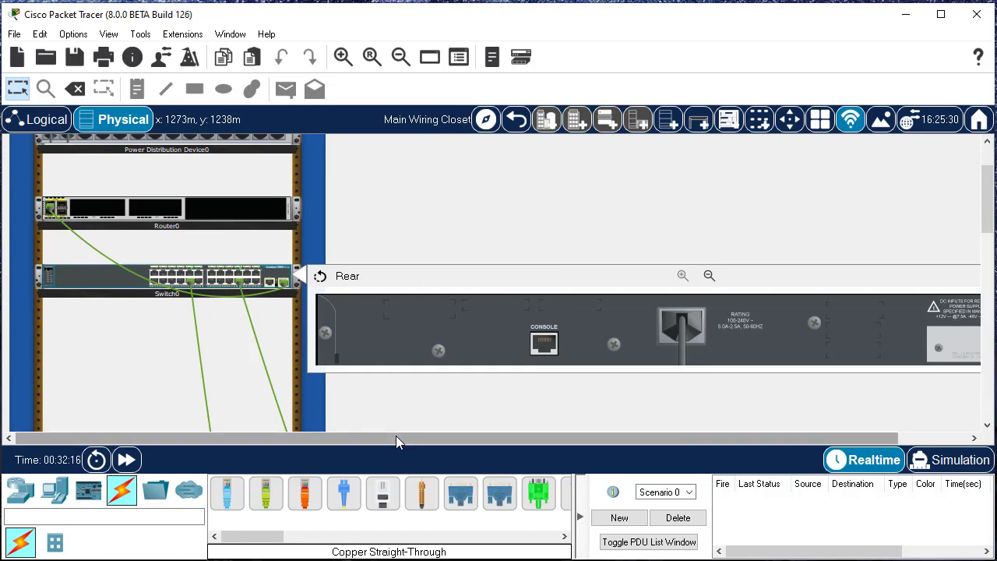
drag(396, 438, 508, 441)
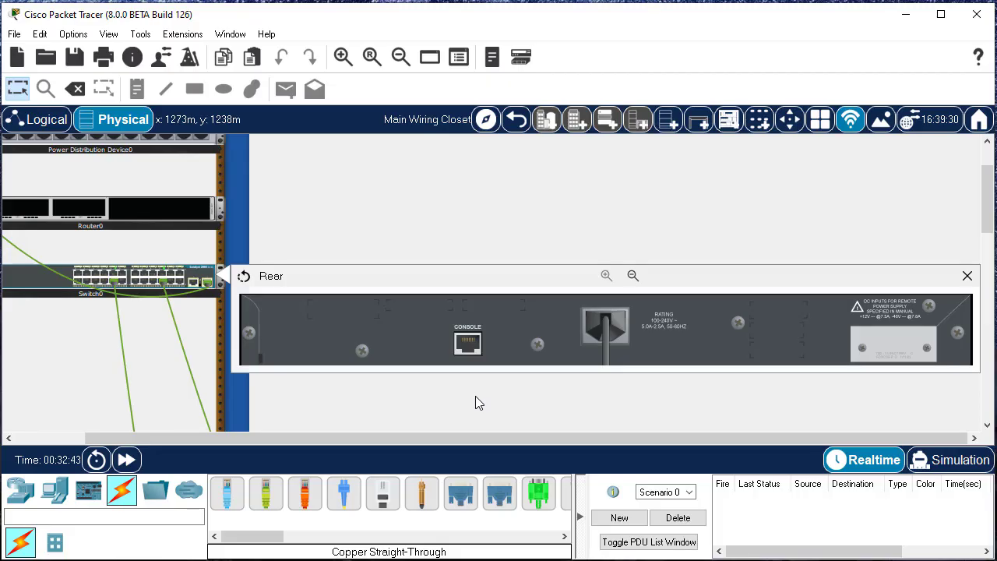
click(967, 277)
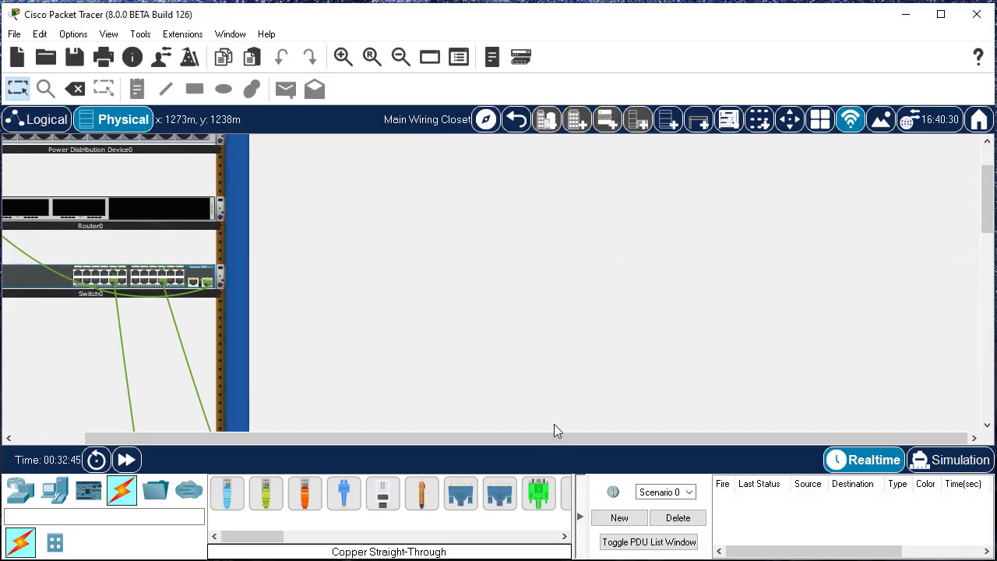
drag(537, 436, 443, 437)
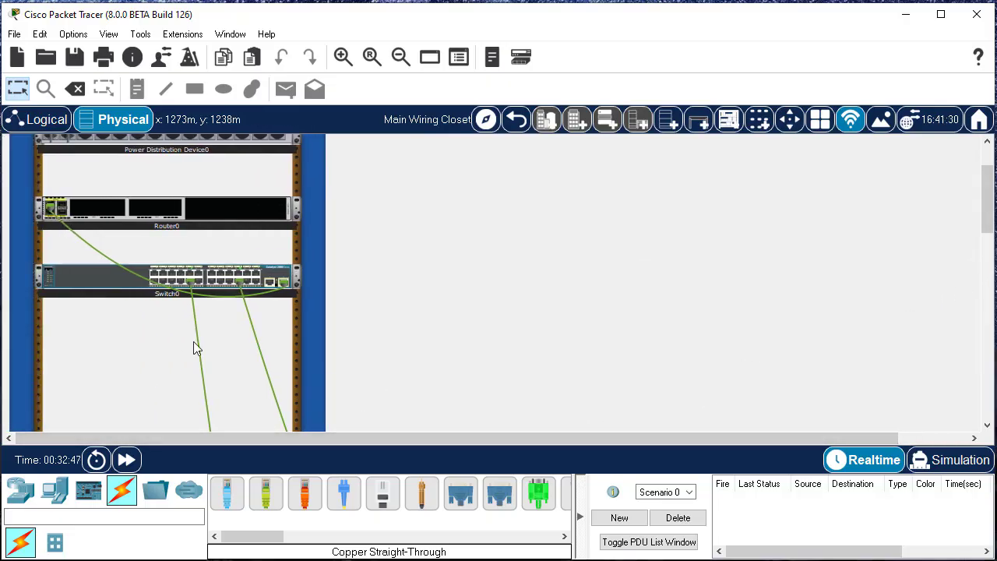
Inspect the front of the router at enlarged size, examine its ports and module slots, and close the inspection view
right_click(188, 218)
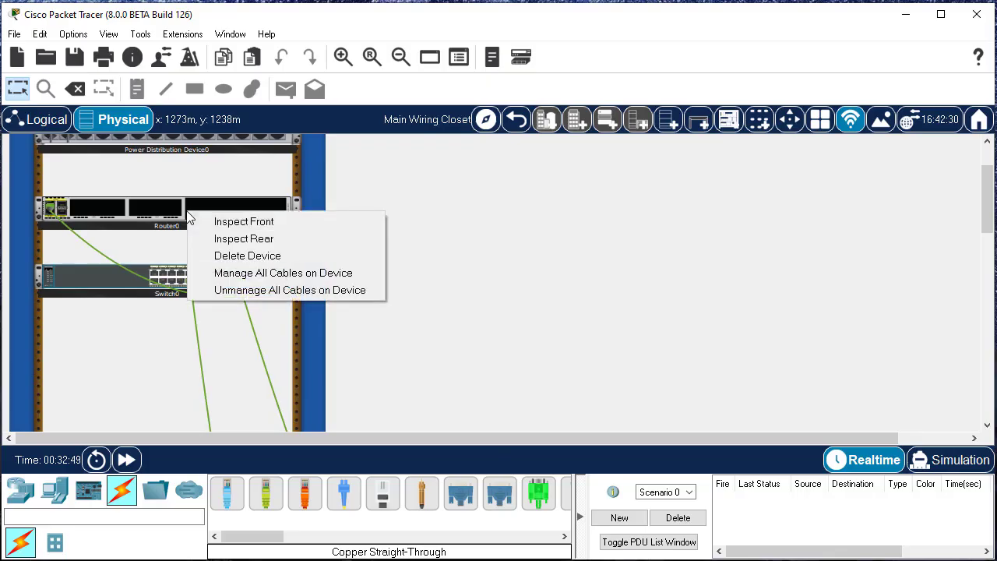
click(243, 222)
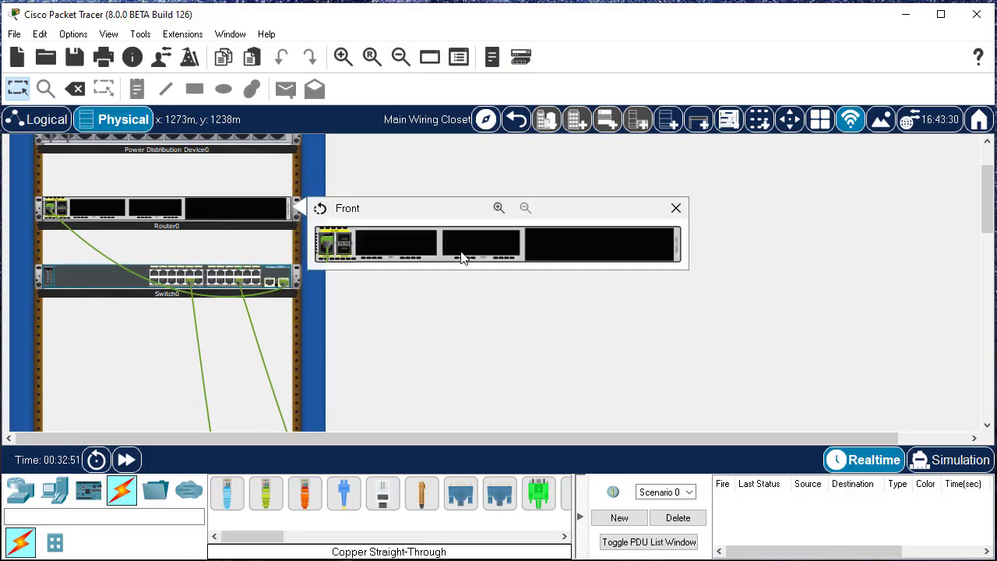
click(498, 206)
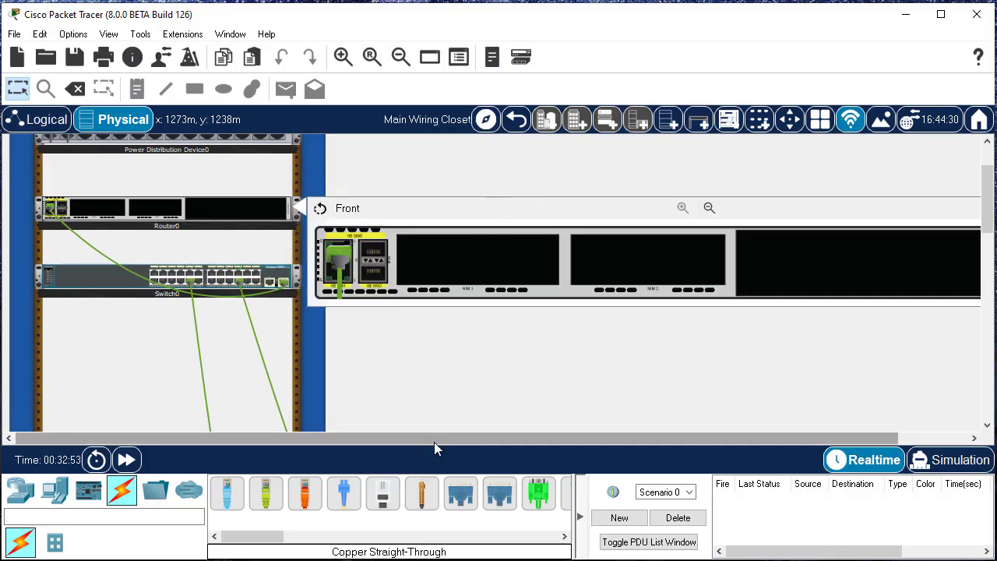
drag(433, 439, 511, 438)
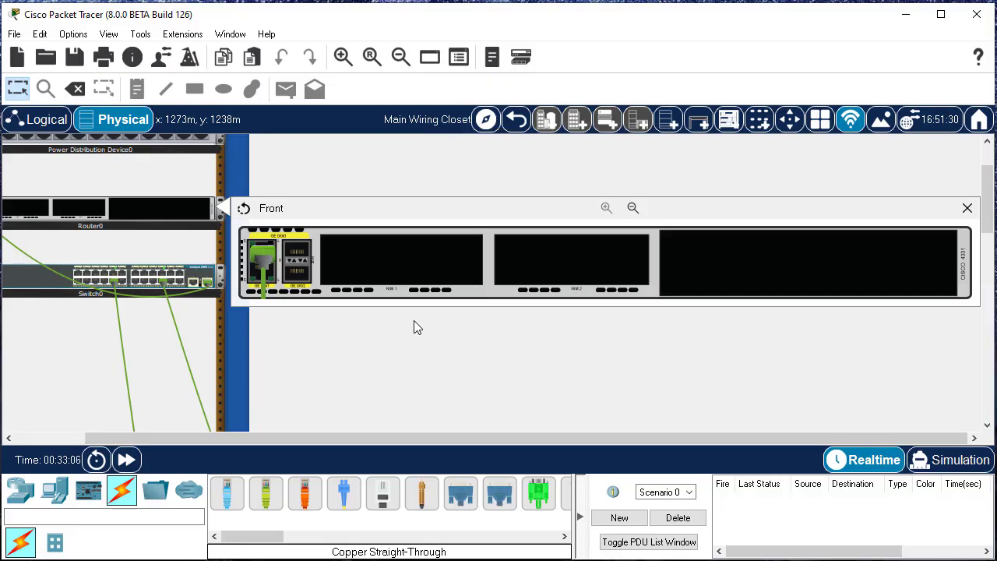
click(967, 209)
Inspect the rear of the router at enlarged size, examining its console, AUX and management ports and power switch
right_click(173, 210)
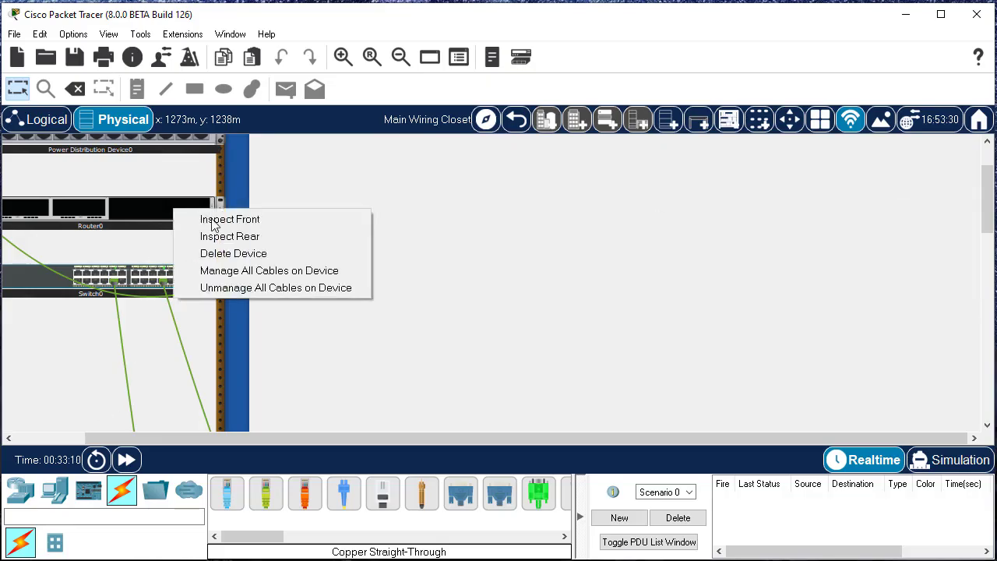
click(237, 237)
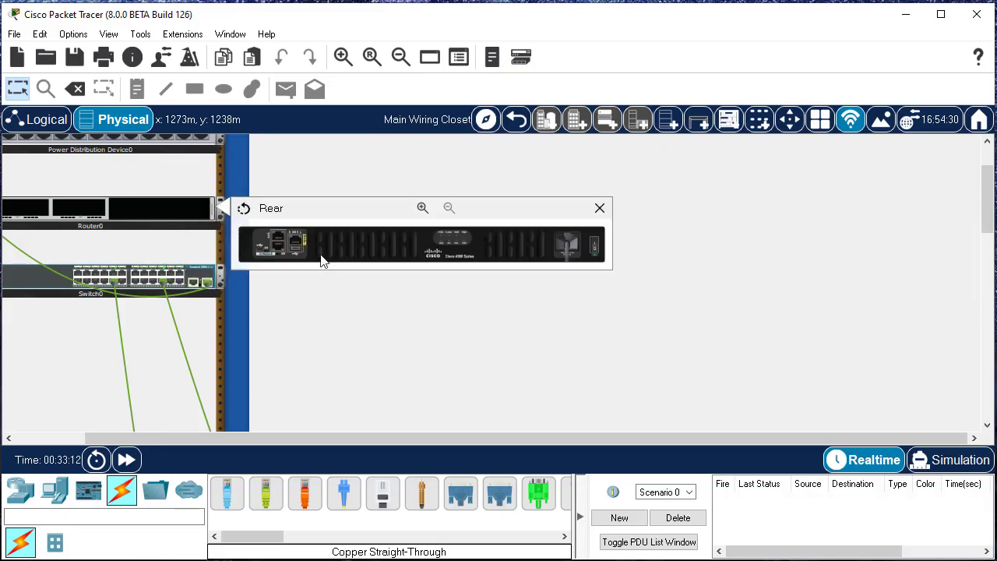
click(421, 209)
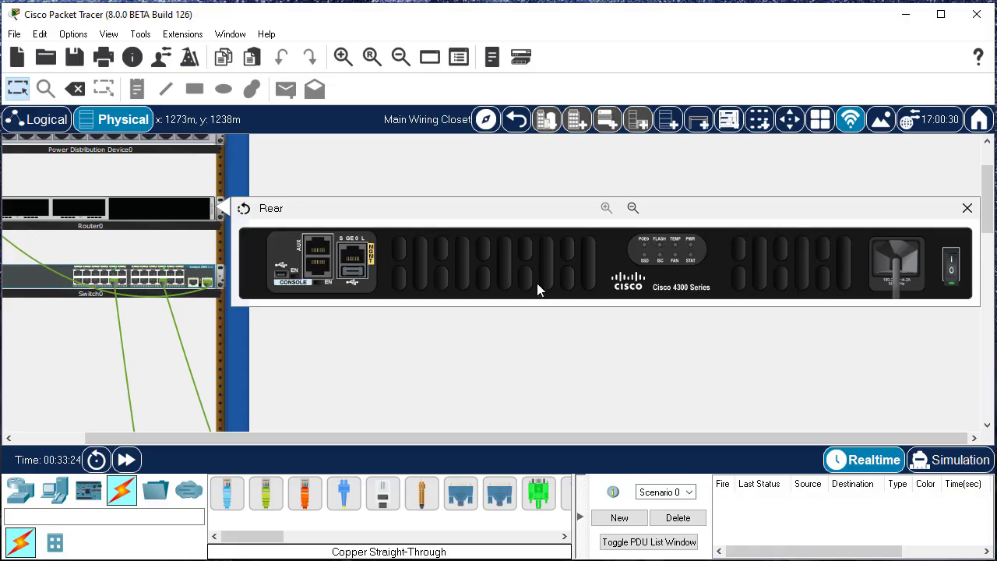
Turn the router's power off at its rear switch and turn it back on
click(952, 274)
mouse_move(952, 292)
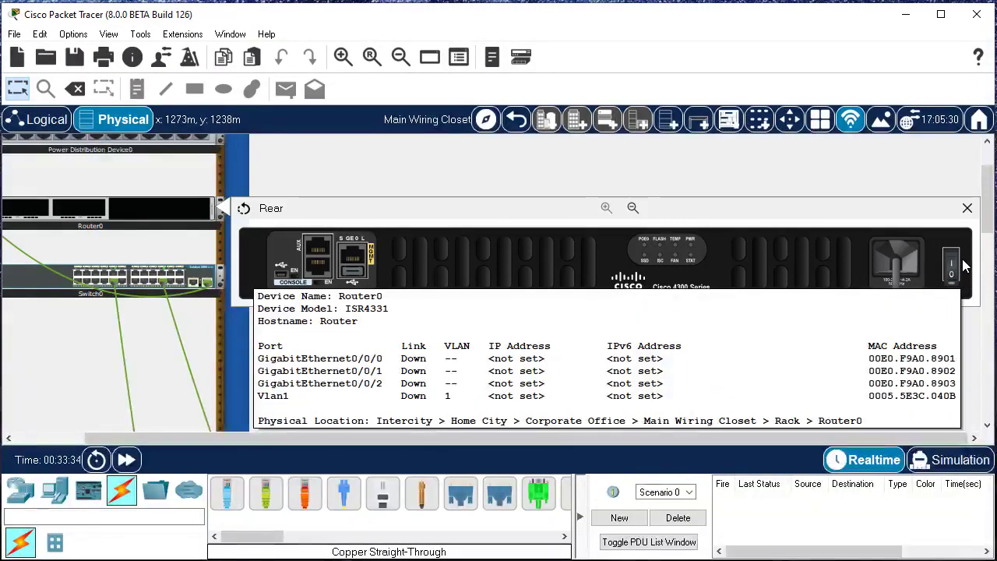
click(951, 265)
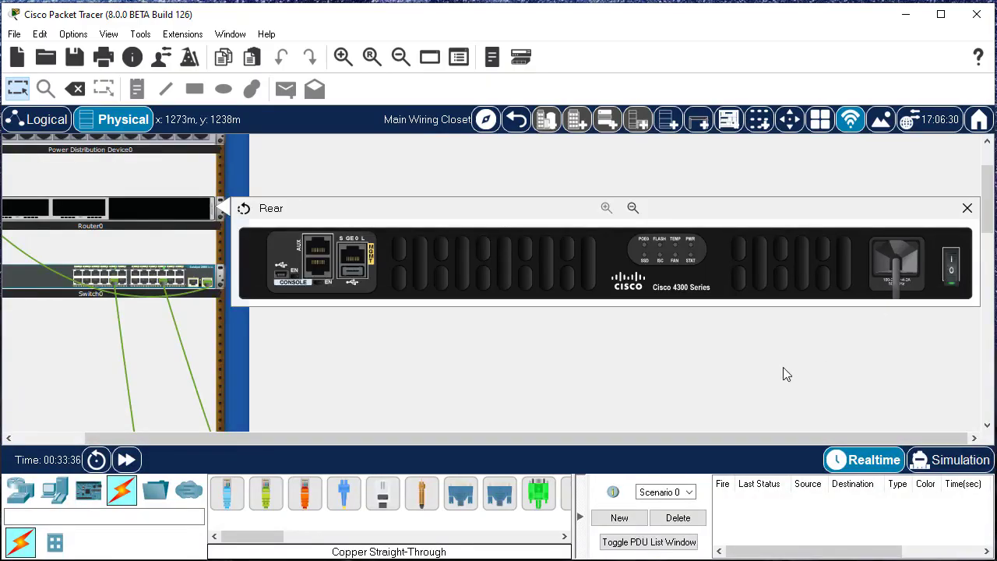
Look across the router's rear panel once more and close its inspection view, returning to the full rack width
drag(747, 438, 687, 439)
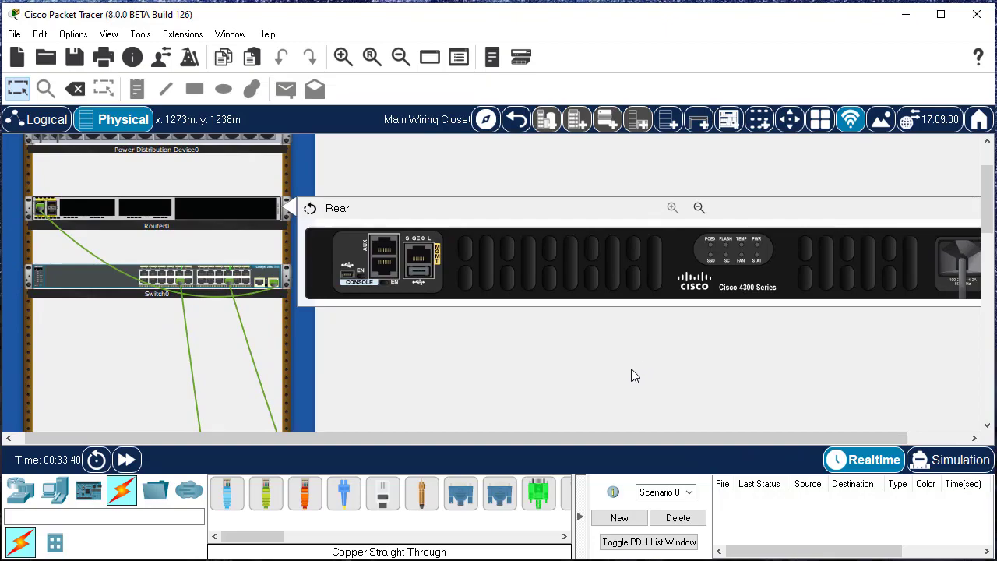
drag(604, 437, 715, 438)
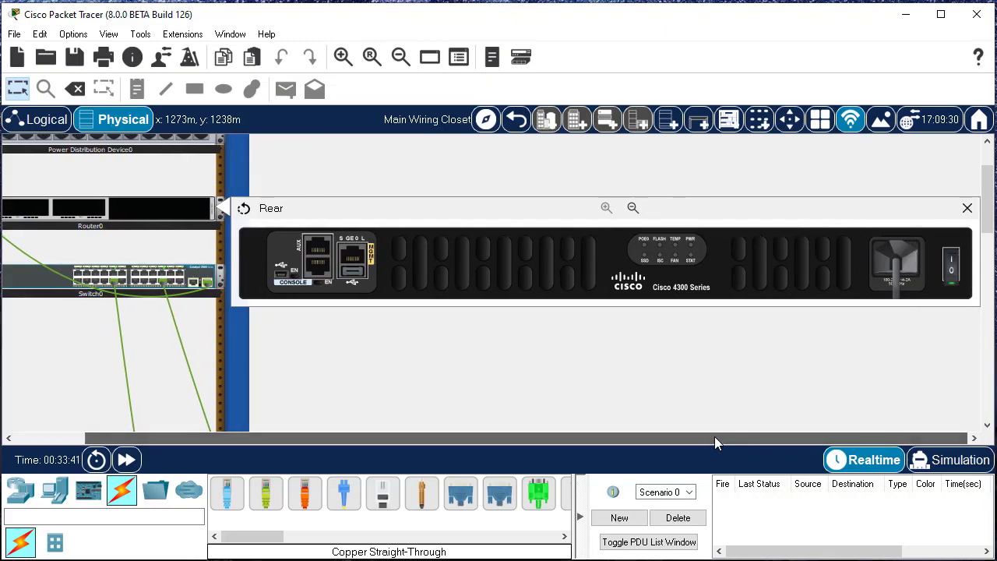
click(966, 208)
drag(489, 438, 371, 428)
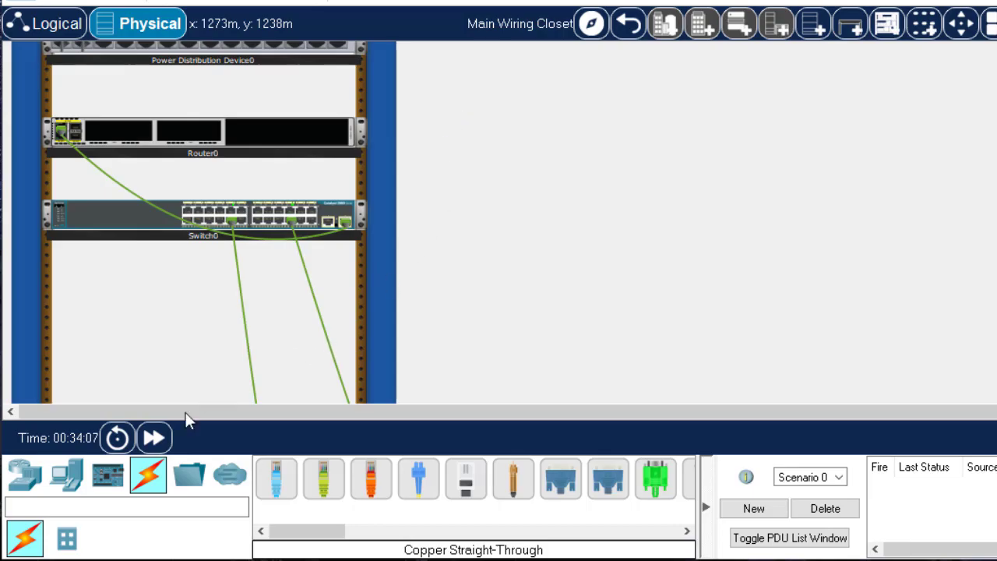
Add a generic server (Server-PT) to the rack in the free space below the switch
click(70, 486)
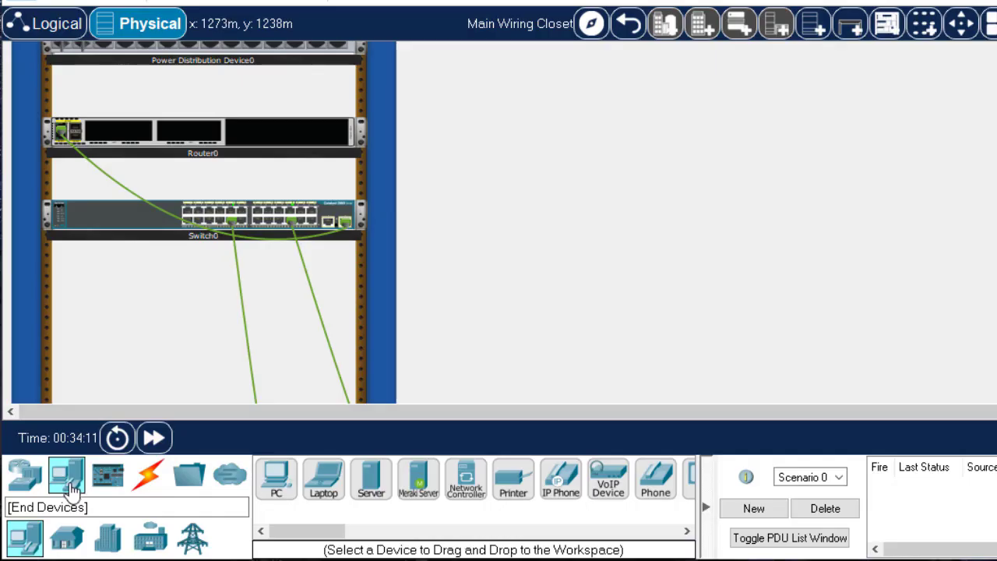
click(374, 483)
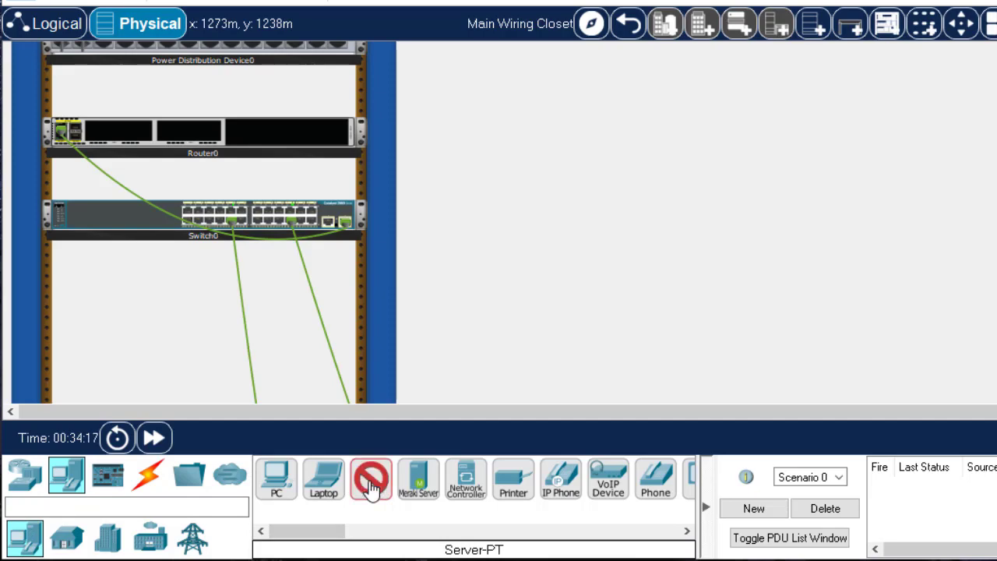
click(186, 337)
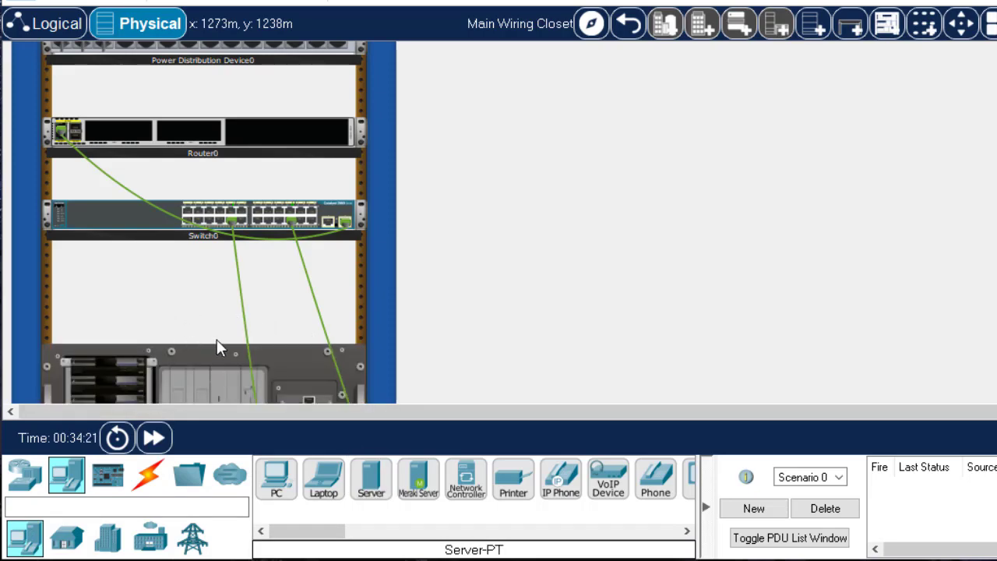
scroll(216, 338, down, 4)
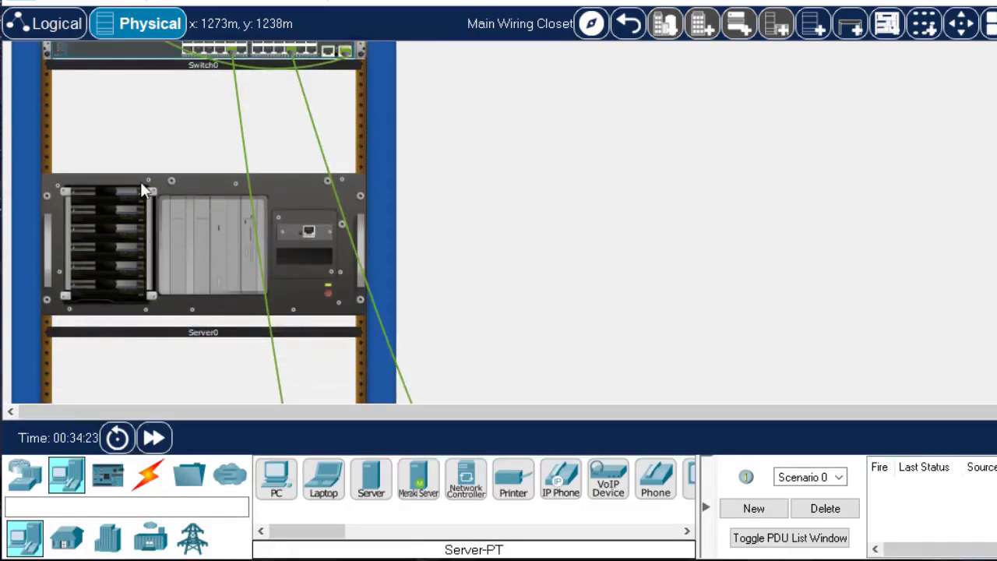
scroll(168, 205, up, 2)
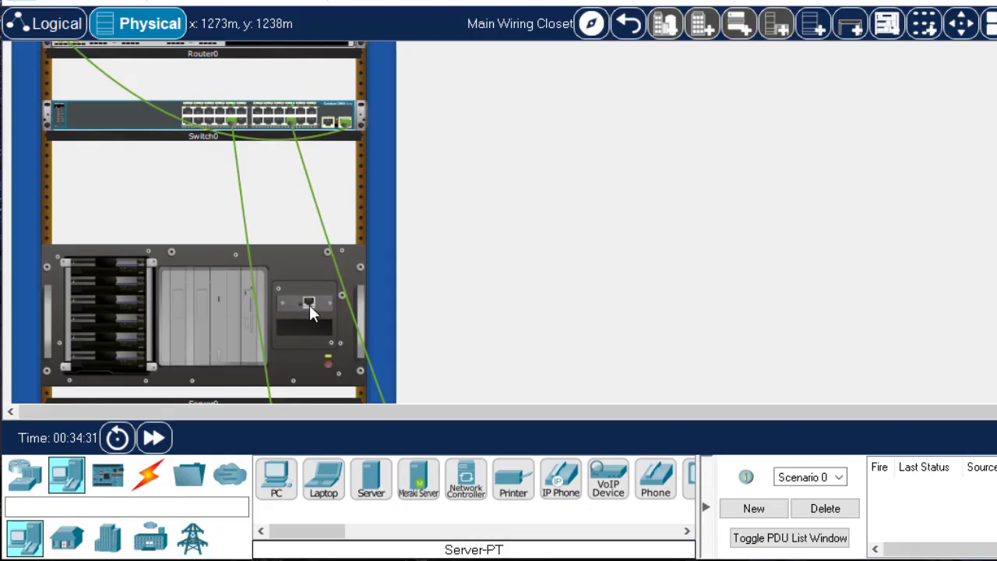
Connect the server's FastEthernet0 port to the switch's FastEthernet0/24 port with a copper straight-through cable, using the switch's enlarged front inspection view
click(147, 477)
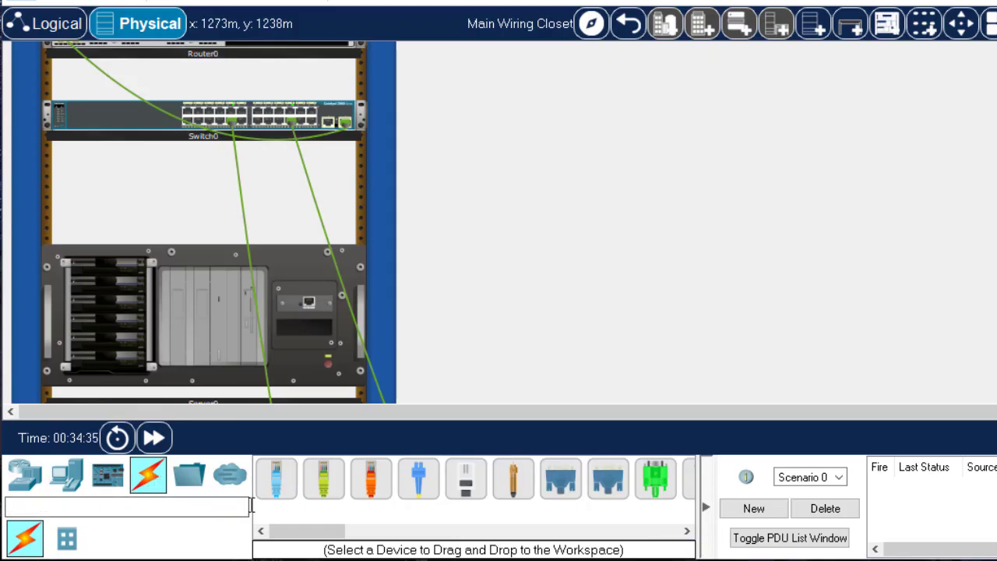
click(329, 487)
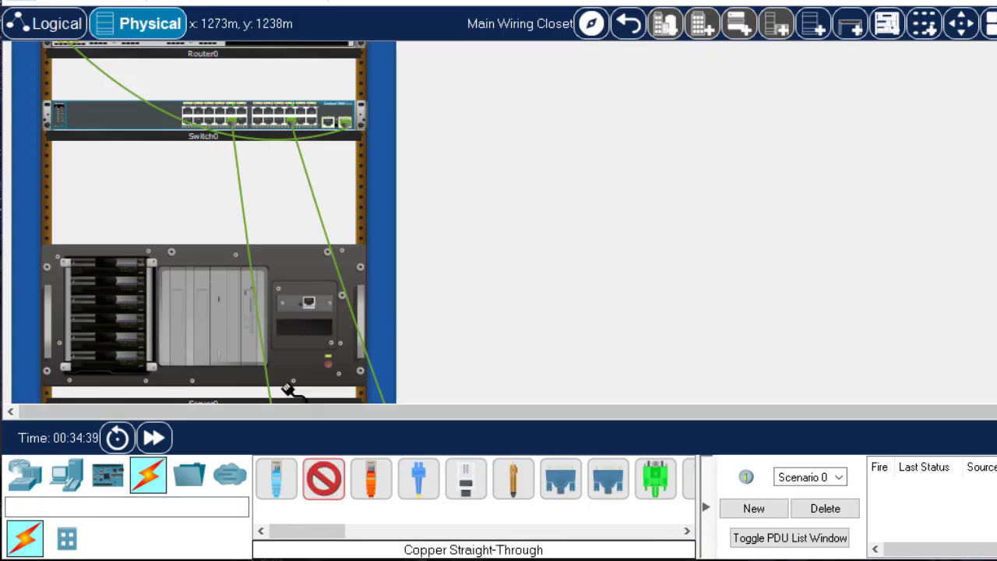
click(308, 303)
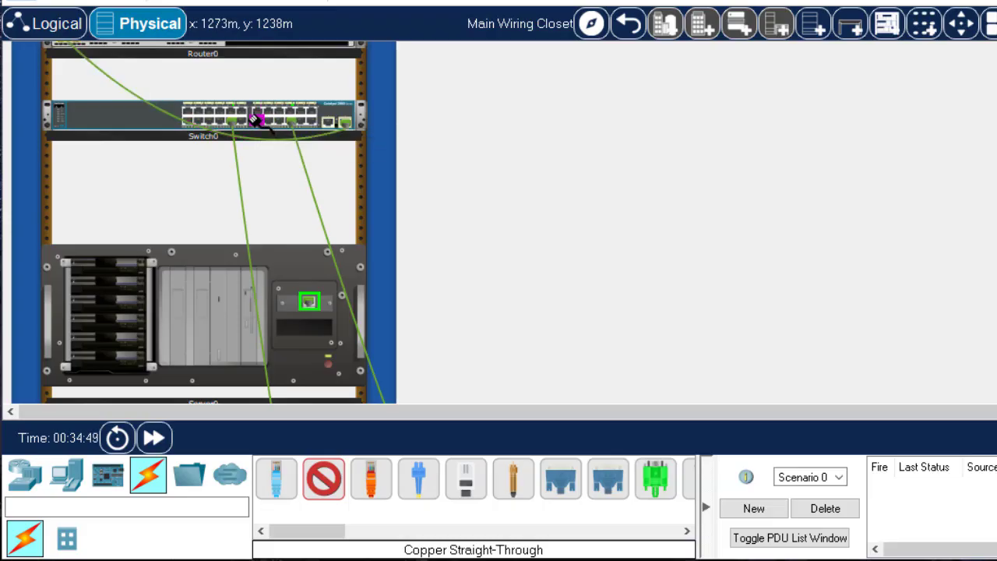
right_click(116, 123)
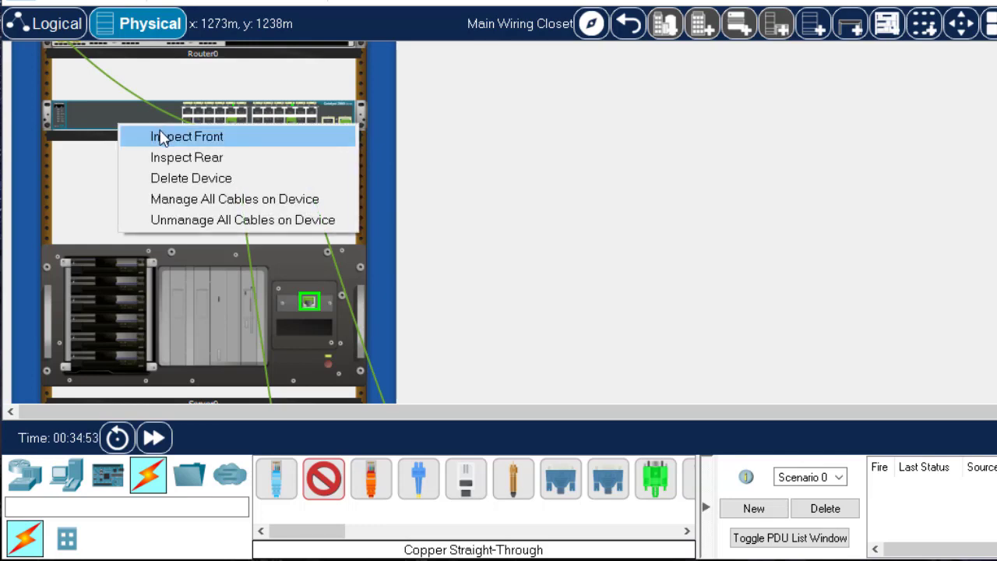
click(162, 136)
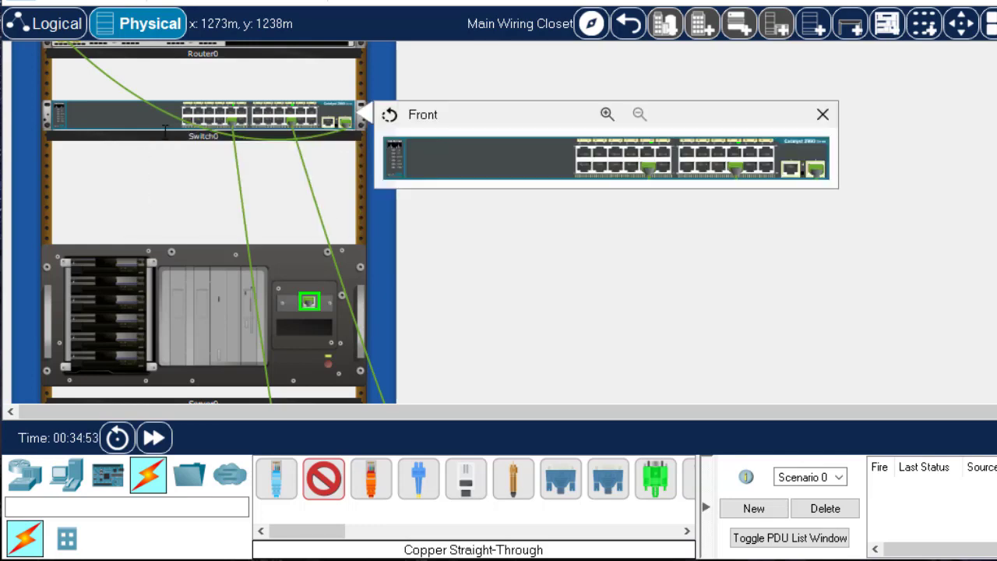
click(606, 114)
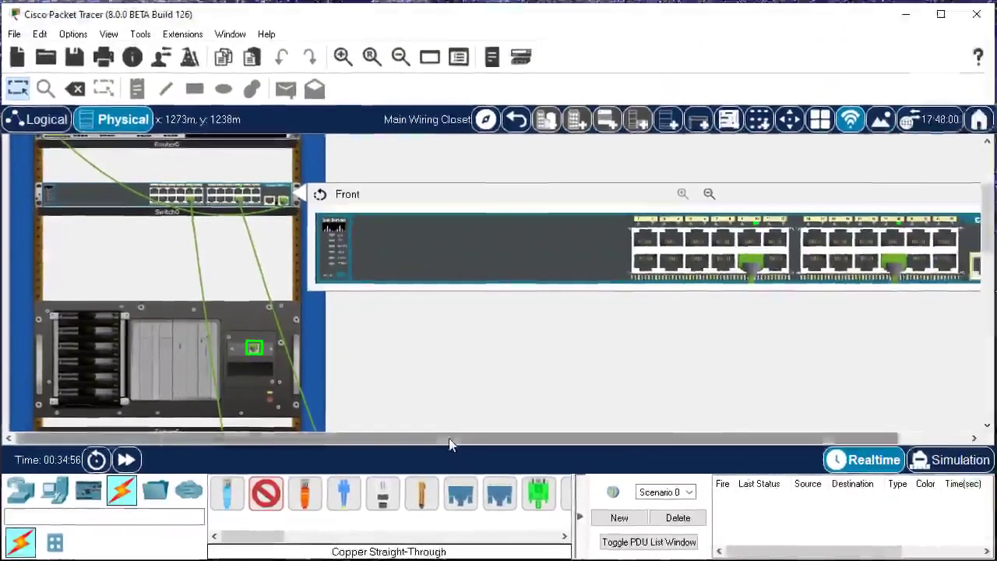
drag(546, 411, 610, 413)
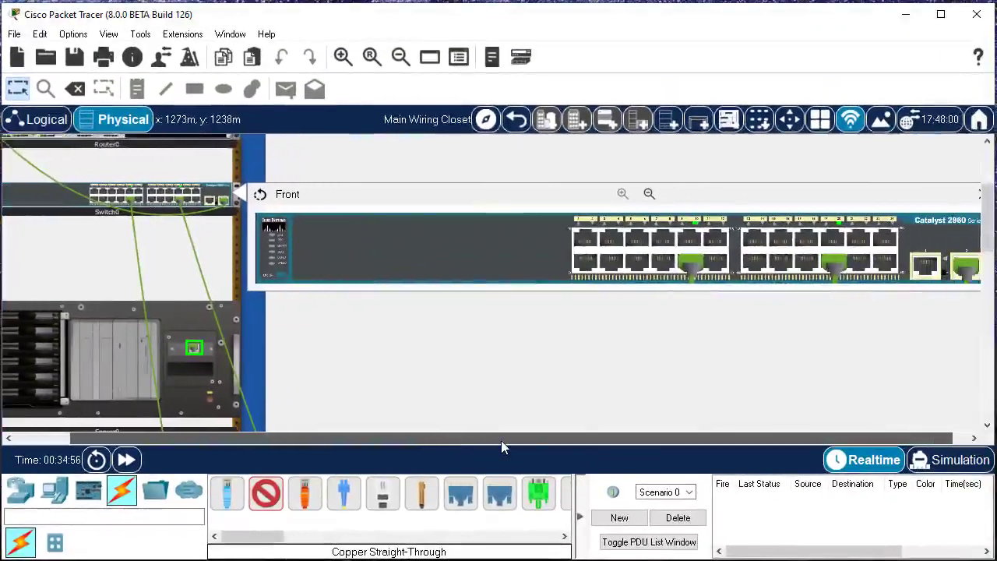
drag(501, 447, 521, 444)
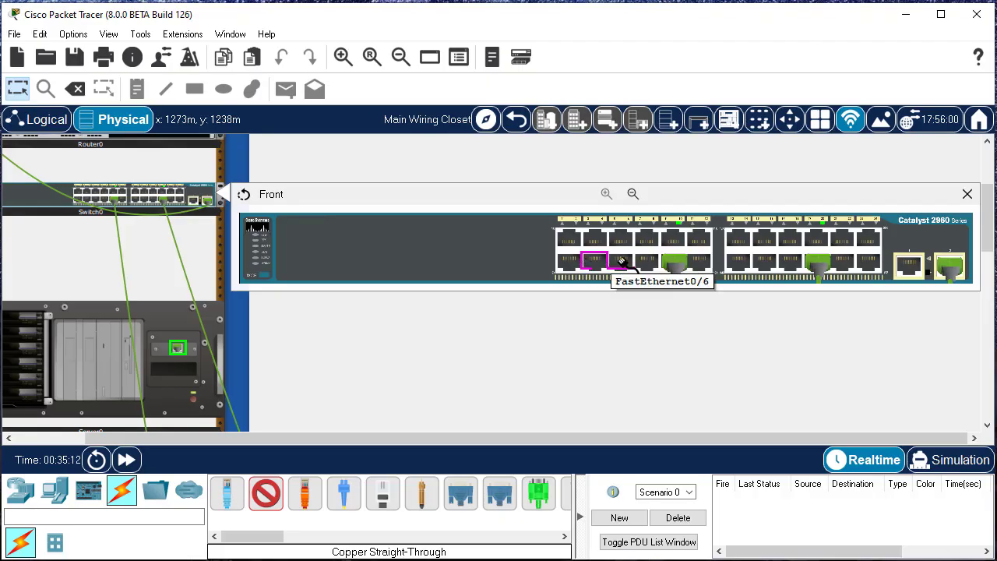
click(880, 264)
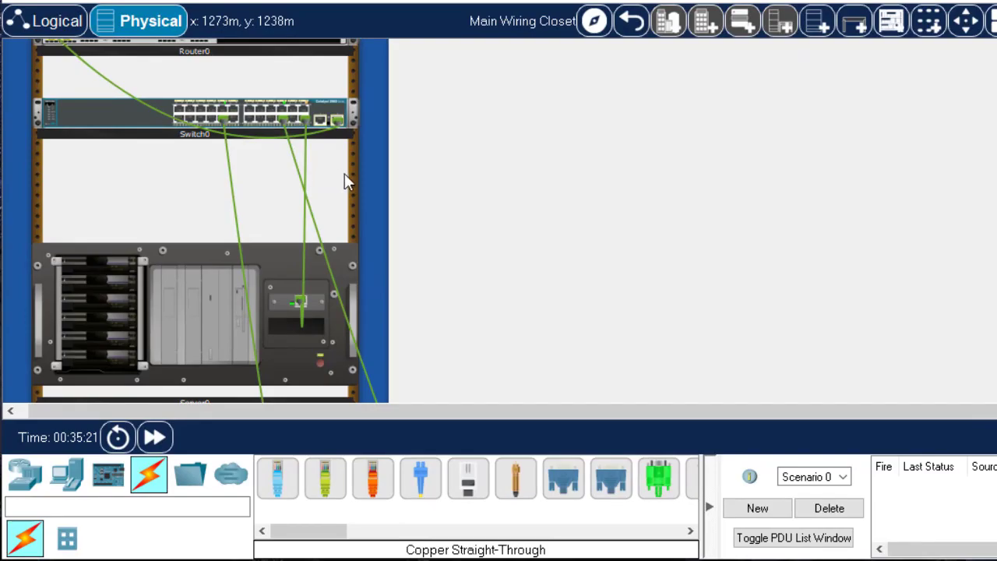
Color the cable between the switch and the server red (#ff0000)
right_click(302, 265)
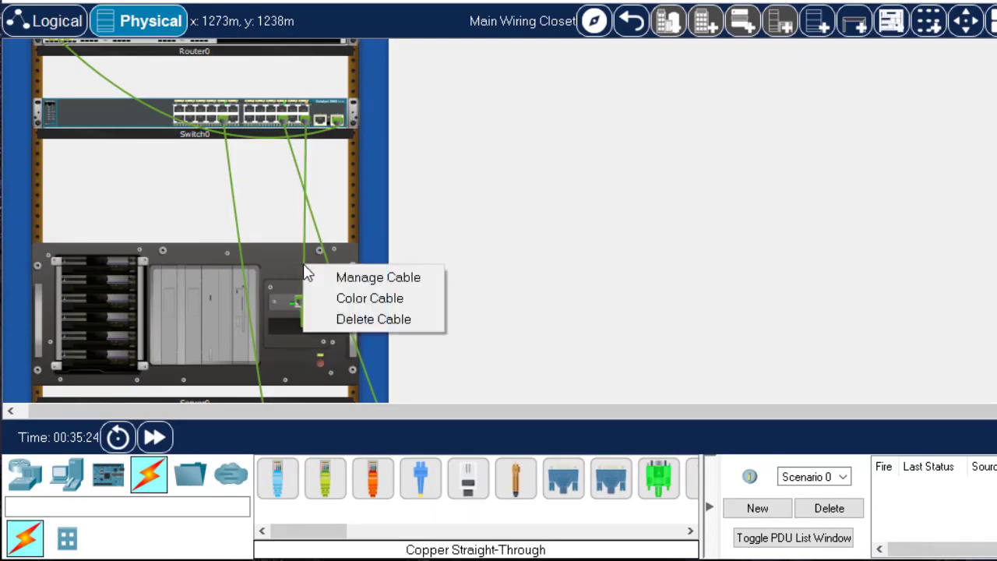
click(359, 298)
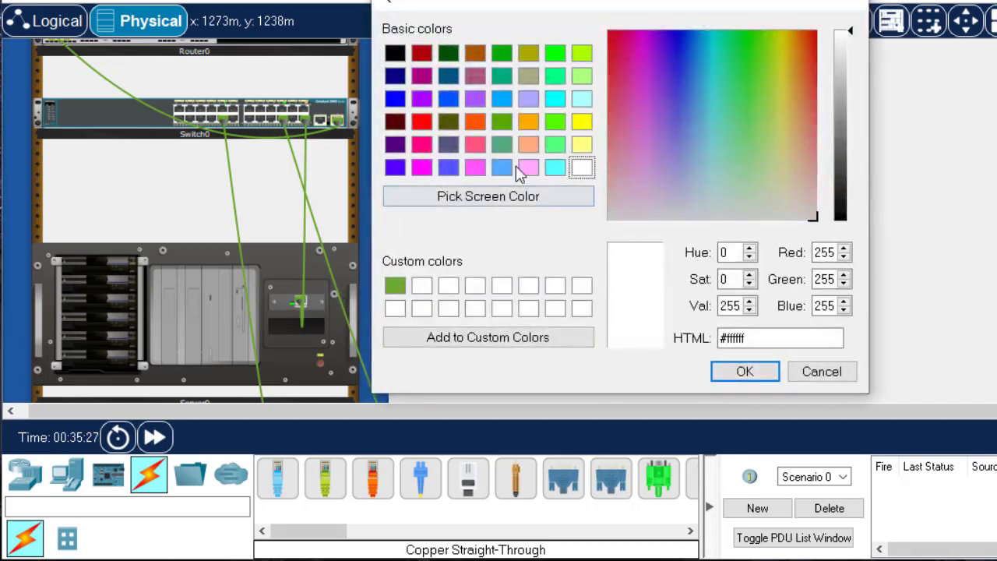
click(421, 123)
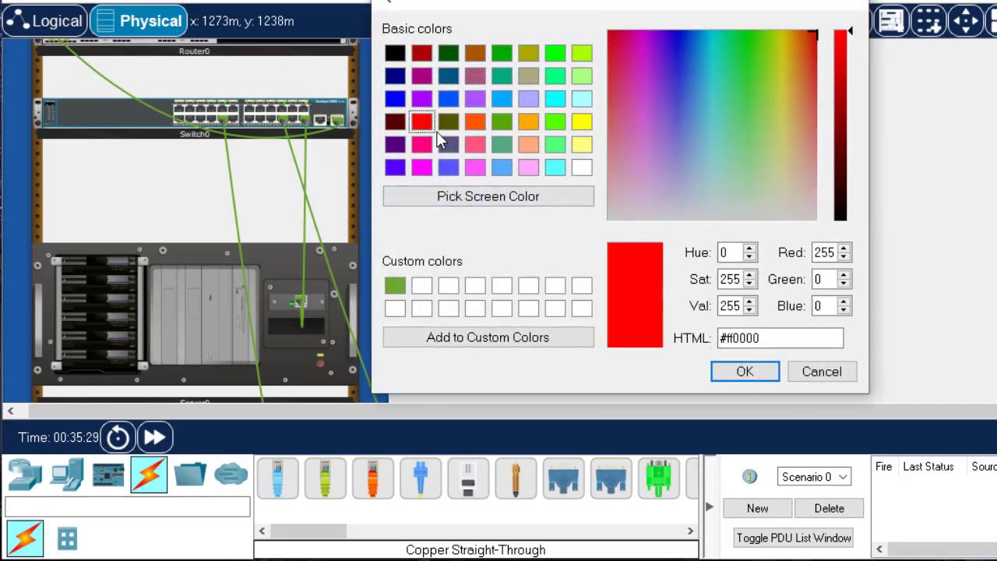
click(752, 377)
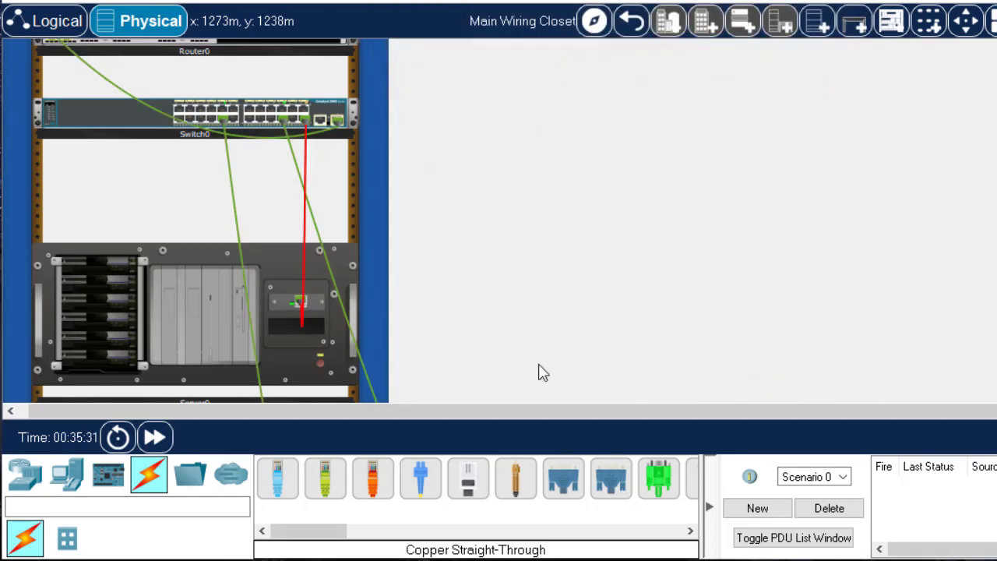